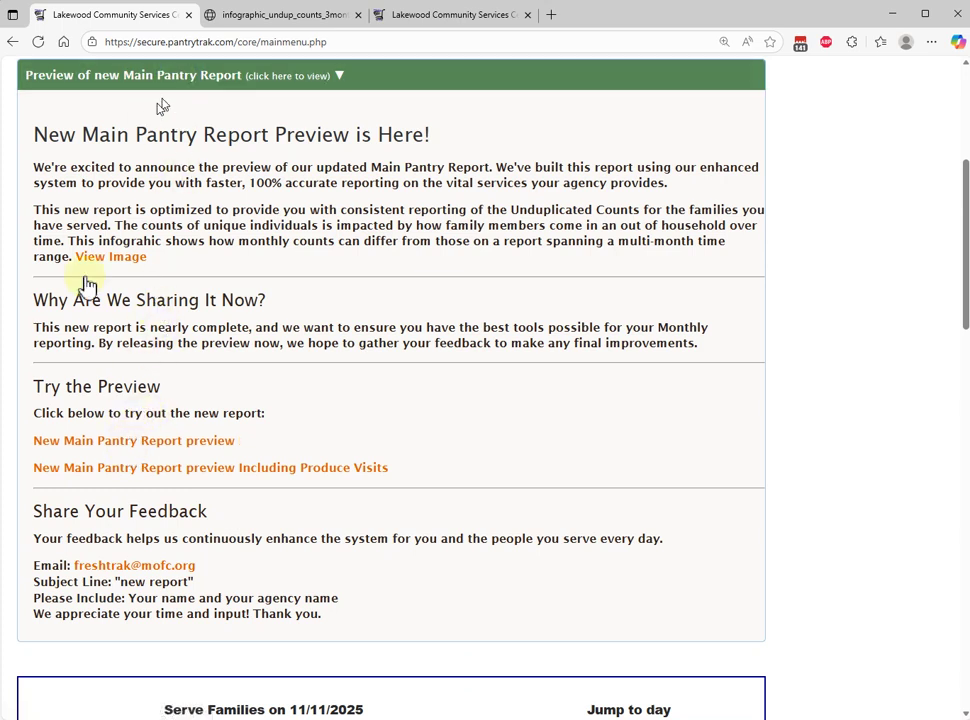
# Open the New Main Pantry Report preview and the existing Main Pantry Report in separate browser tabs.
pyautogui.rightClick(88, 448)
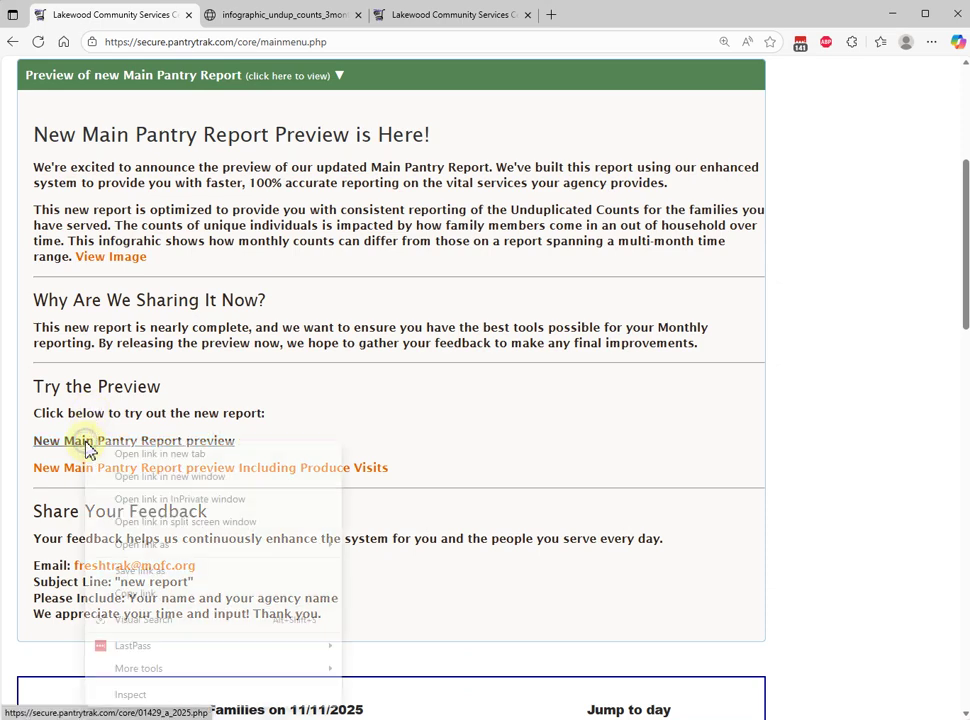
pyautogui.click(156, 456)
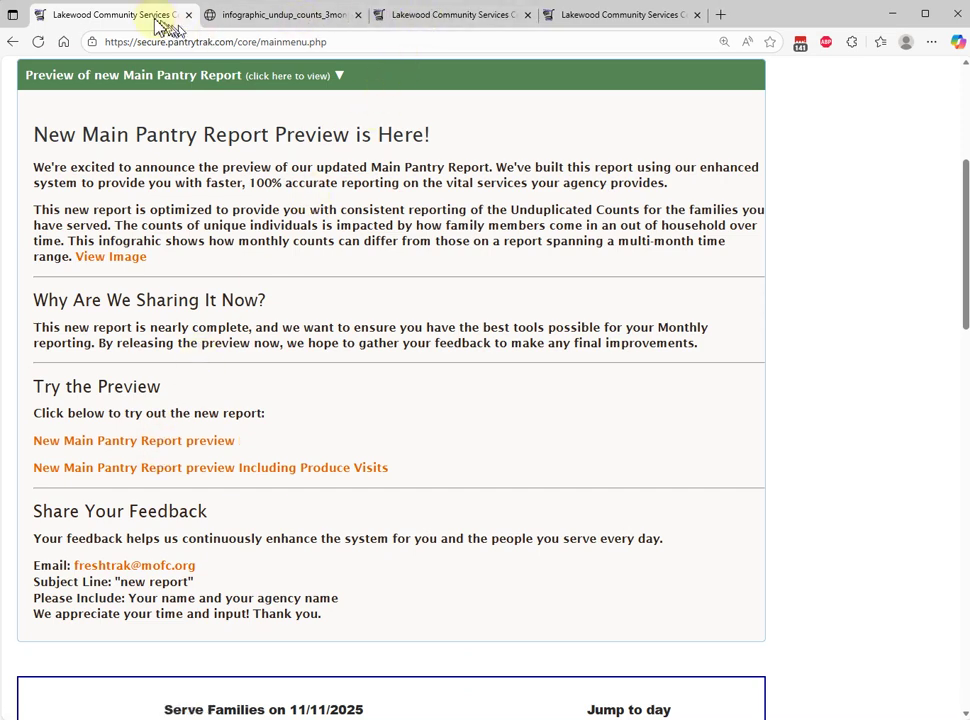
pyautogui.scroll(4, 130, 112)
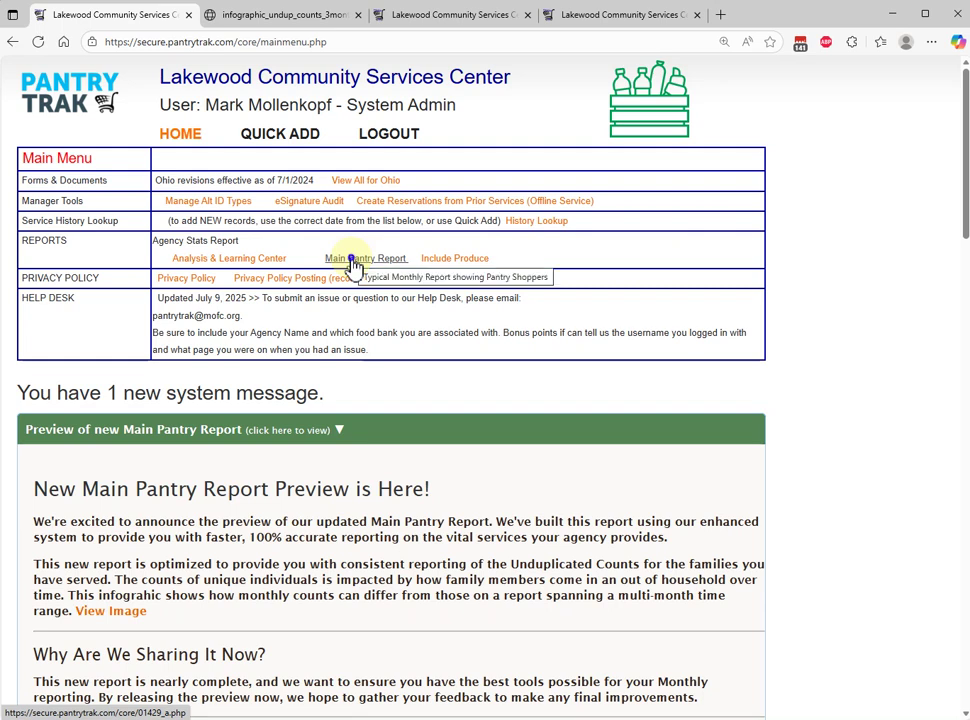
pyautogui.rightClick(355, 265)
pyautogui.click(396, 272)
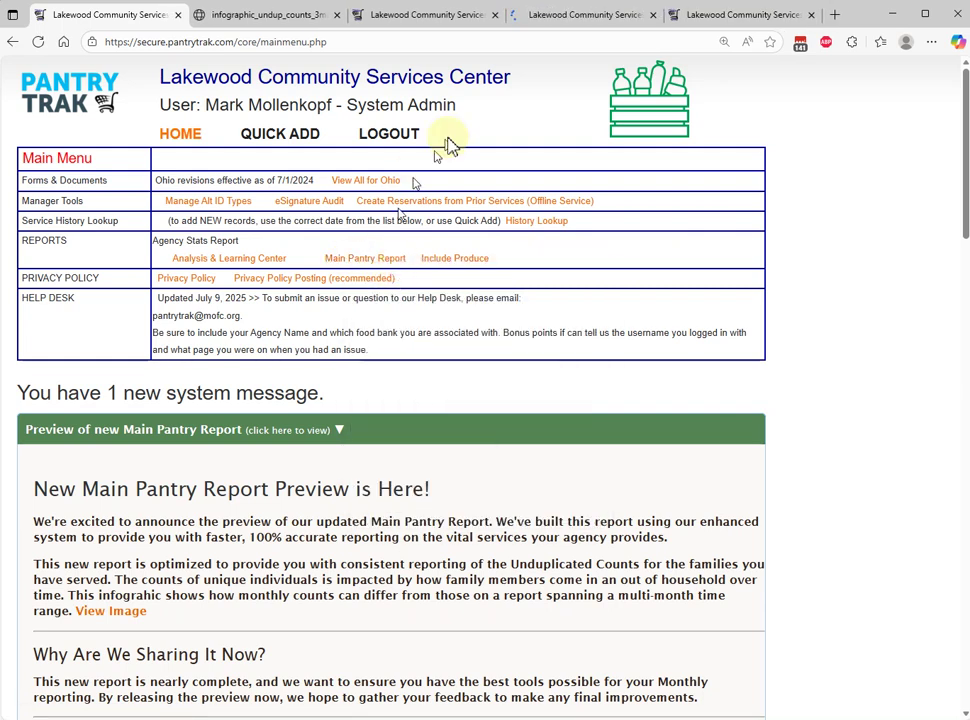
# Run the August 2025 by-location report for Lakewood Community Services Center in both the preview and the existing Main Pantry Report.
pyautogui.click(455, 20)
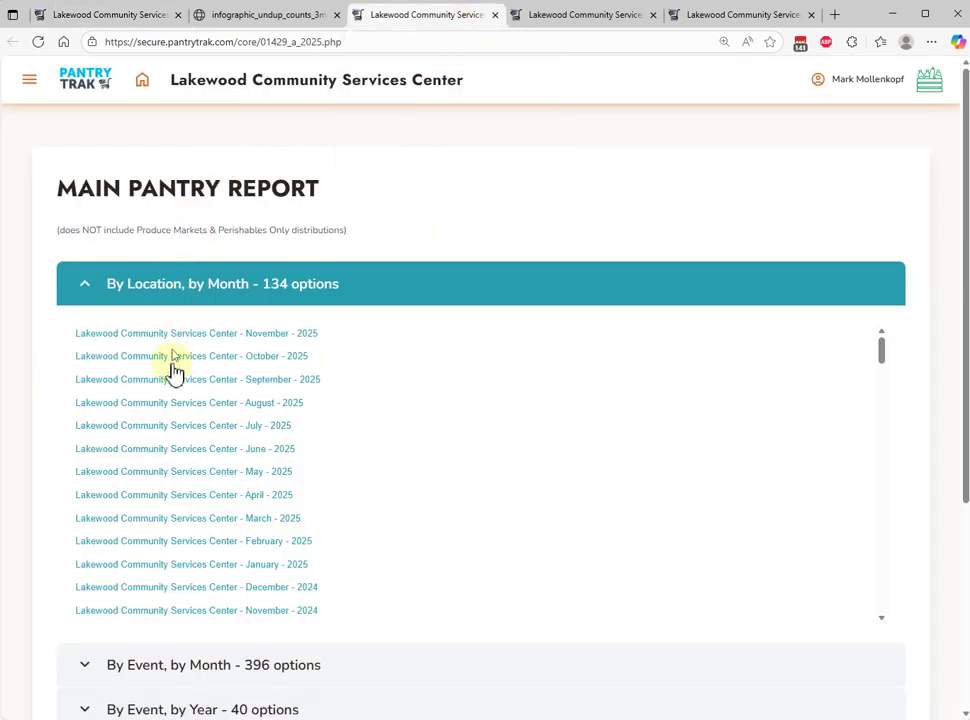
pyautogui.click(172, 405)
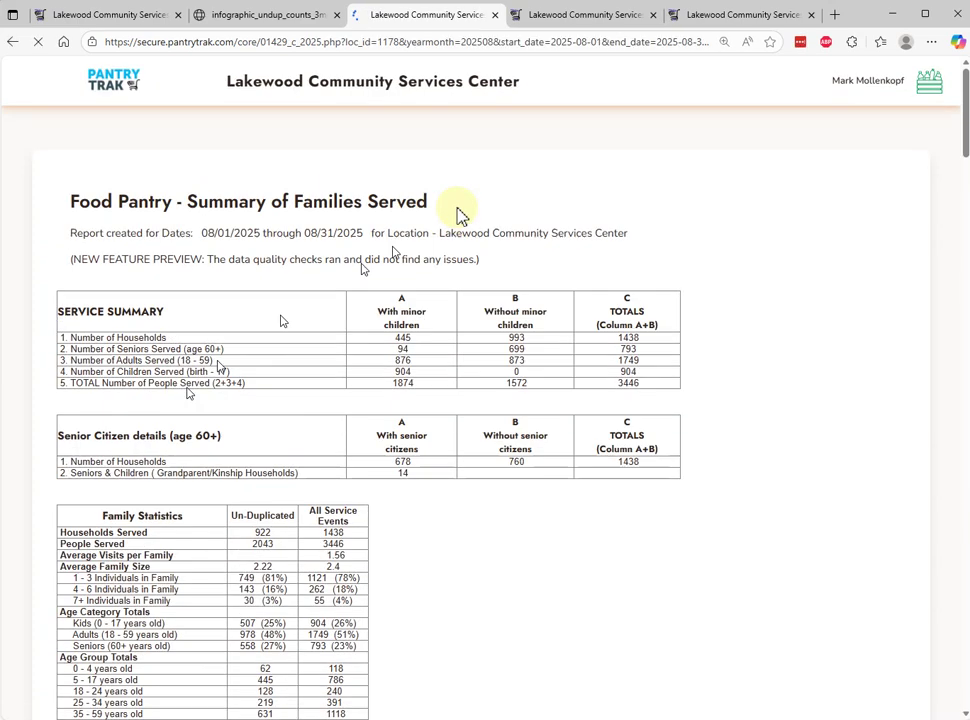
pyautogui.click(548, 16)
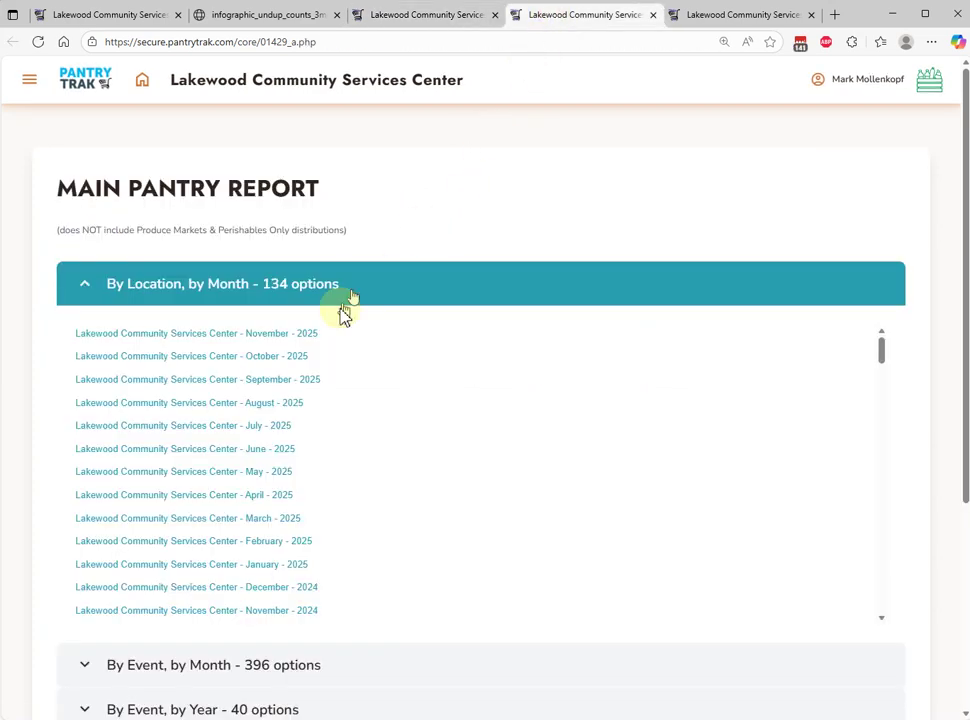
pyautogui.click(245, 404)
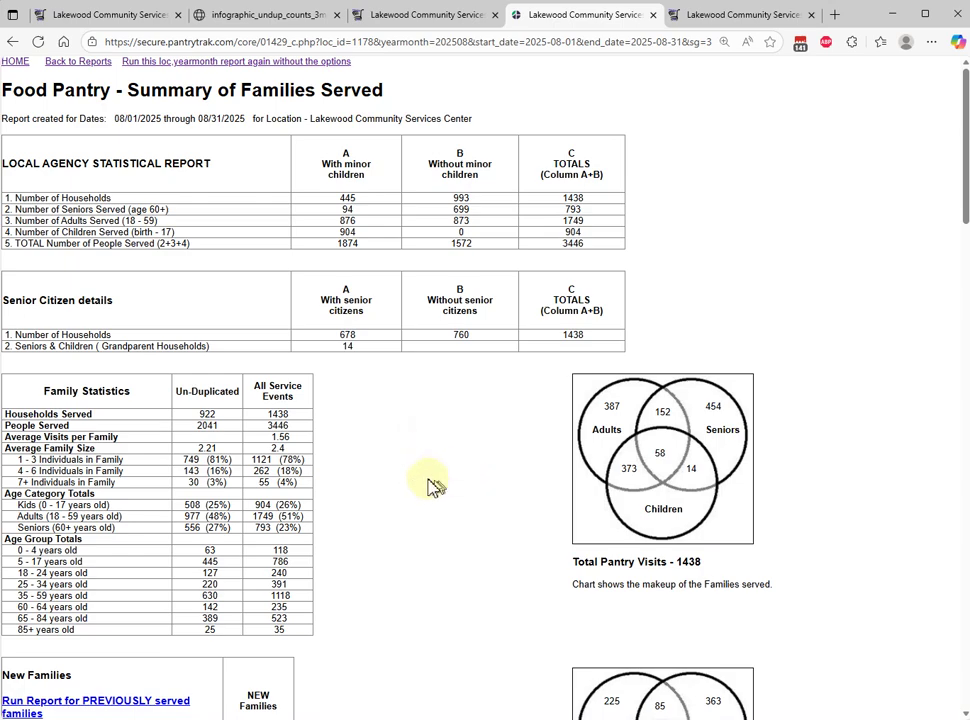
# Skim the existing August 2025 report from the statistical summary down to the demographics tables.
pyautogui.scroll(-3, 435, 485)
pyautogui.scroll(-4, 424, 485)
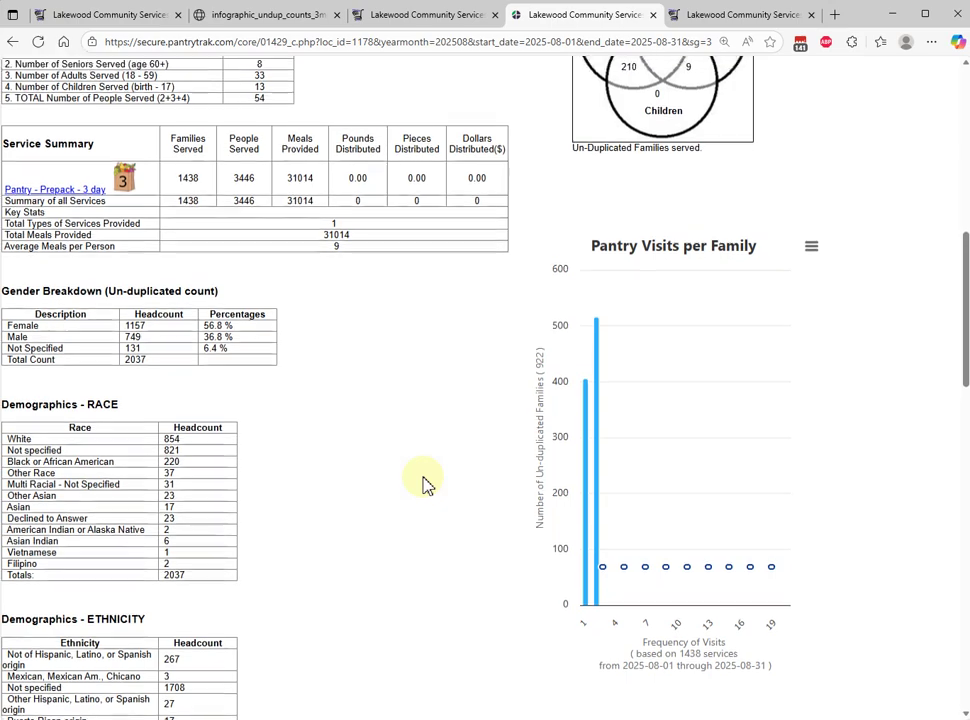
pyautogui.scroll(7, 425, 485)
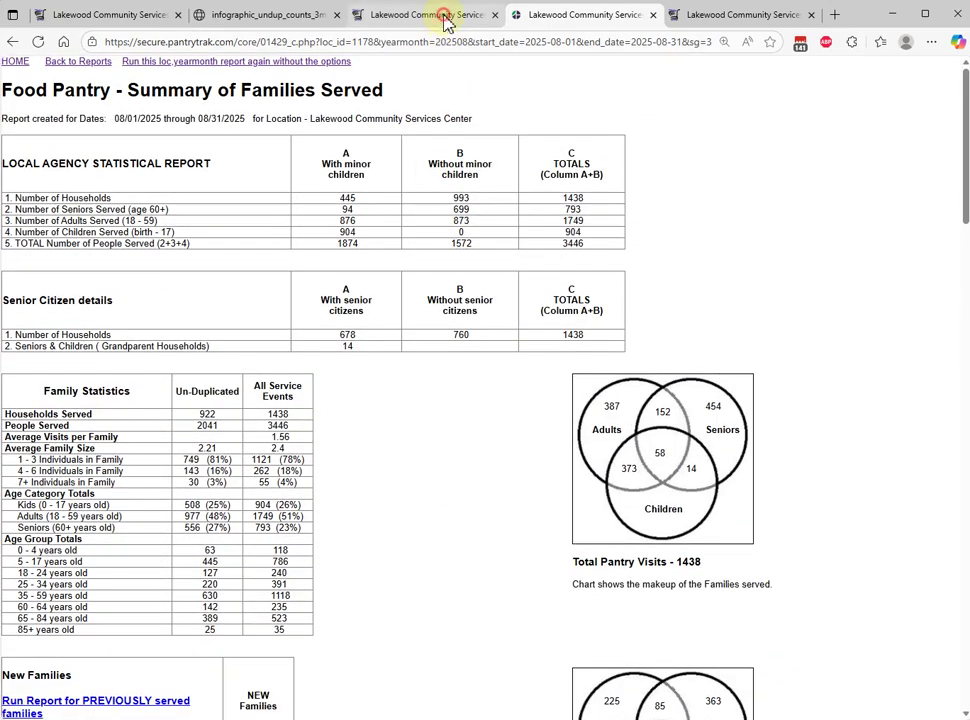
# In the preview report, compare the Service Summary totals for households and people with the un-duplicated households and people served.
pyautogui.click(444, 22)
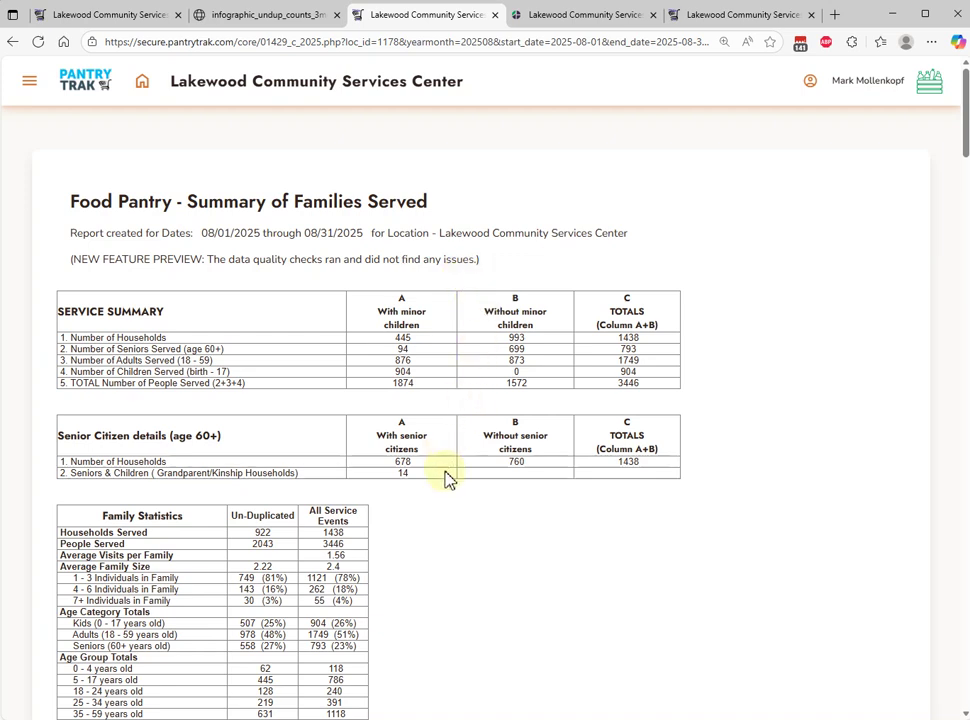
pyautogui.scroll(-1, 448, 476)
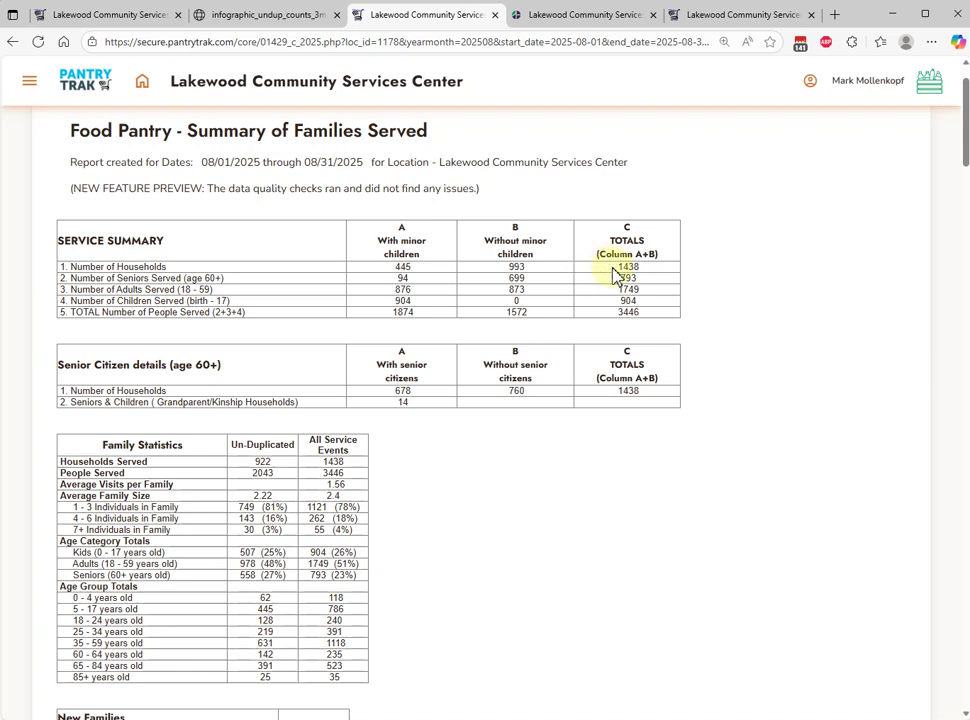
pyautogui.moveTo(612, 267); pyautogui.dragTo(641, 266)
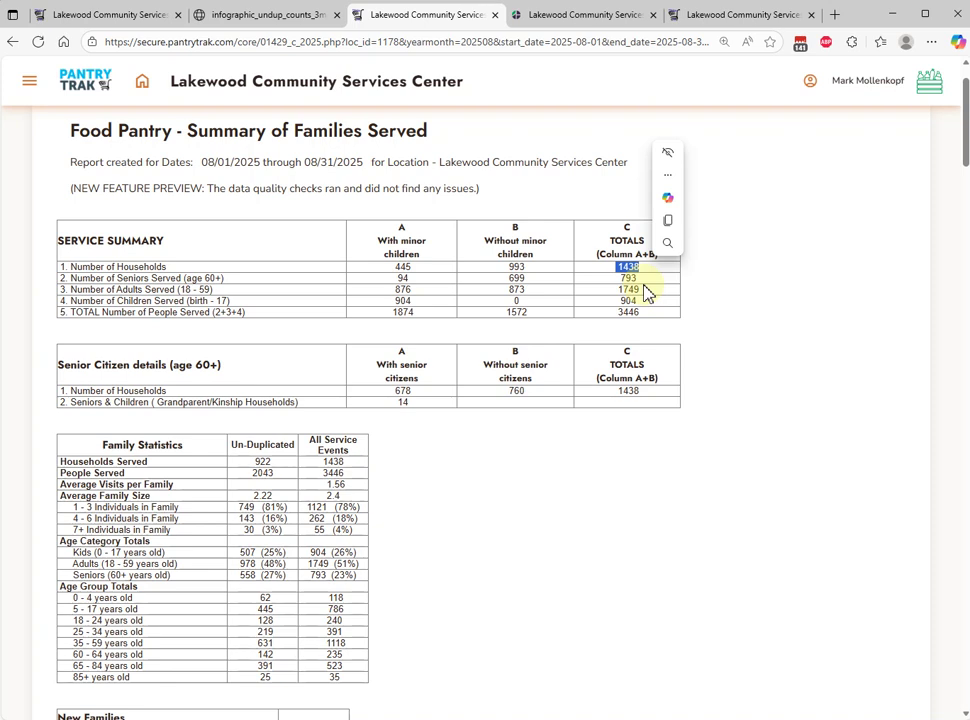
pyautogui.doubleClick(627, 312)
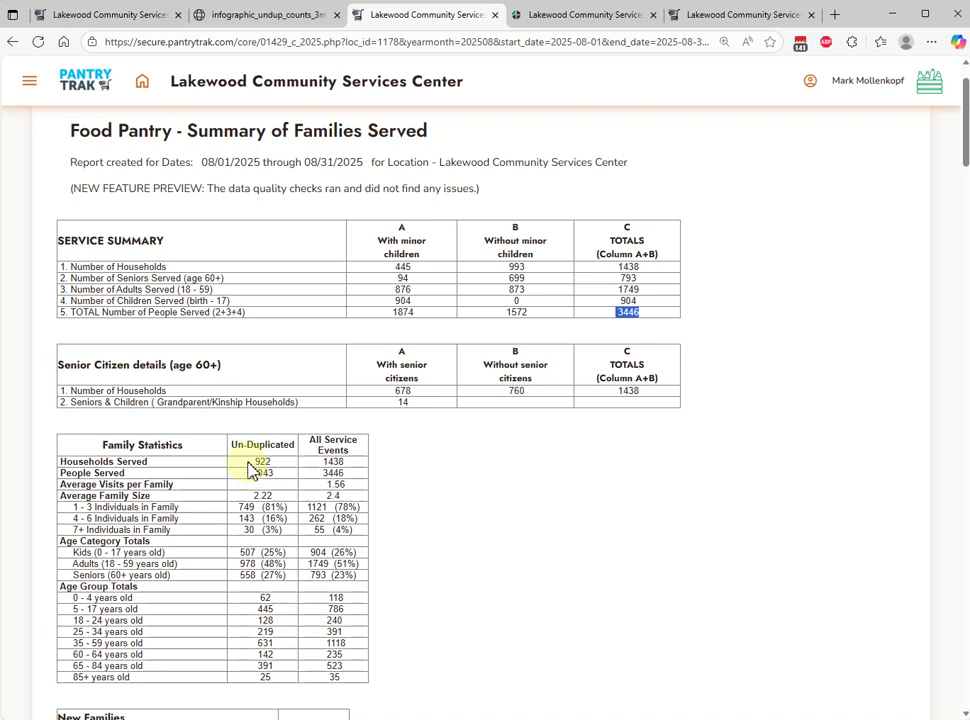
pyautogui.doubleClick(258, 462)
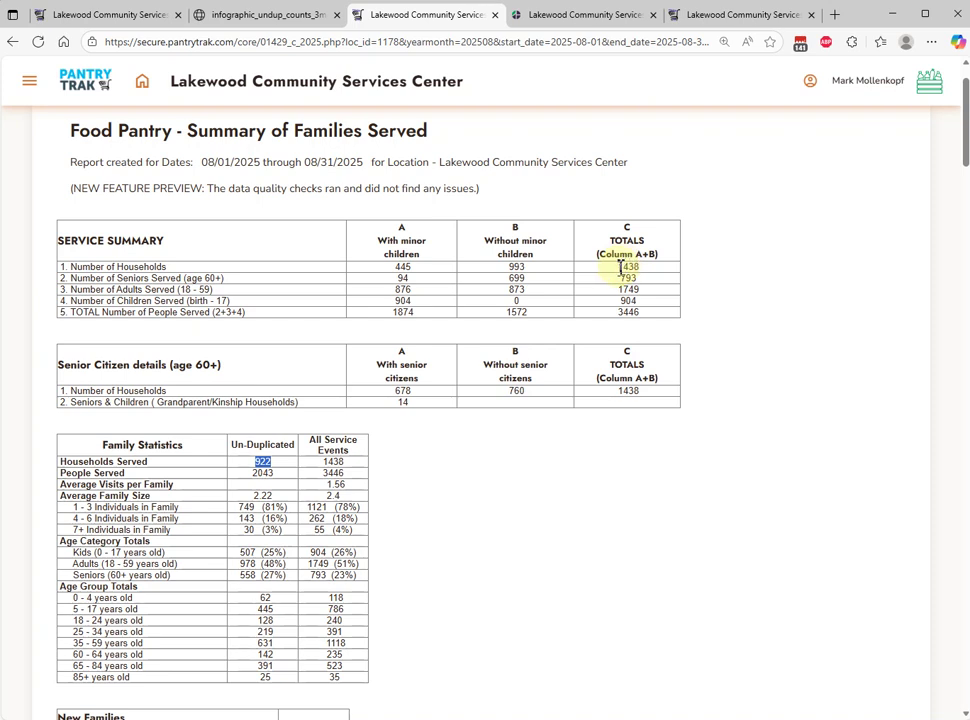
pyautogui.moveTo(619, 268); pyautogui.dragTo(643, 272)
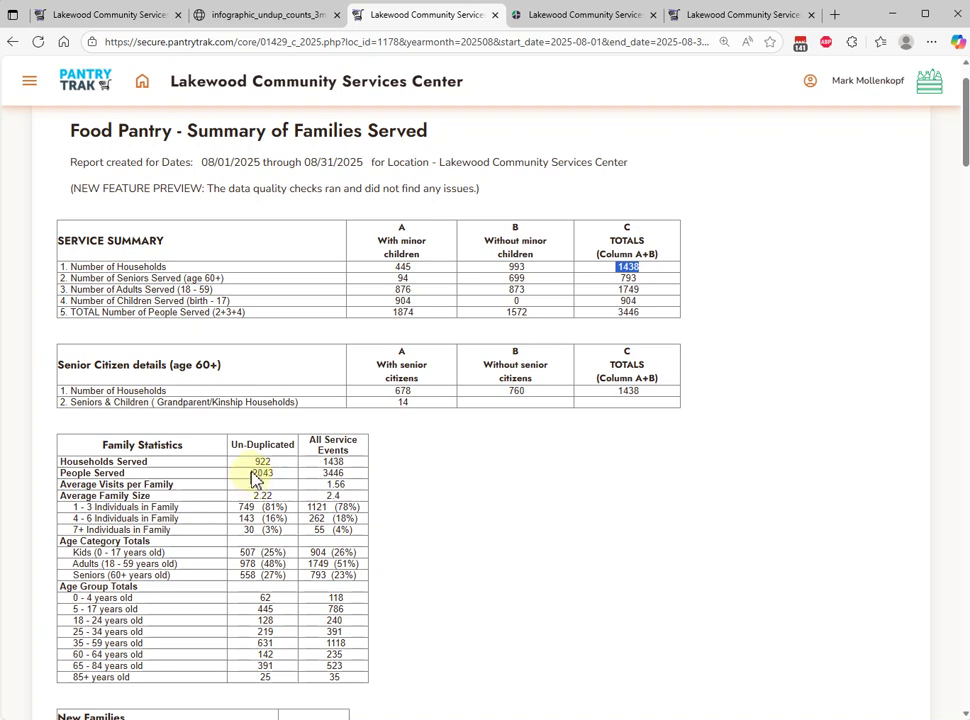
pyautogui.moveTo(256, 476); pyautogui.dragTo(281, 481)
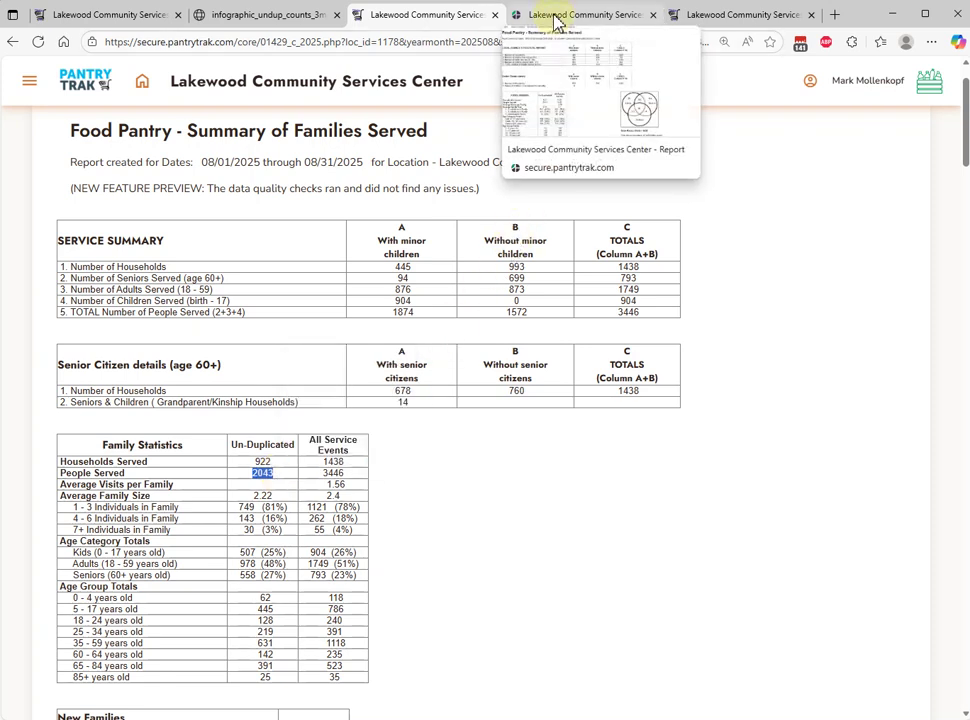
# In the existing report, compare the un-duplicated People Served count with the total of the race demographics table.
pyautogui.click(556, 15)
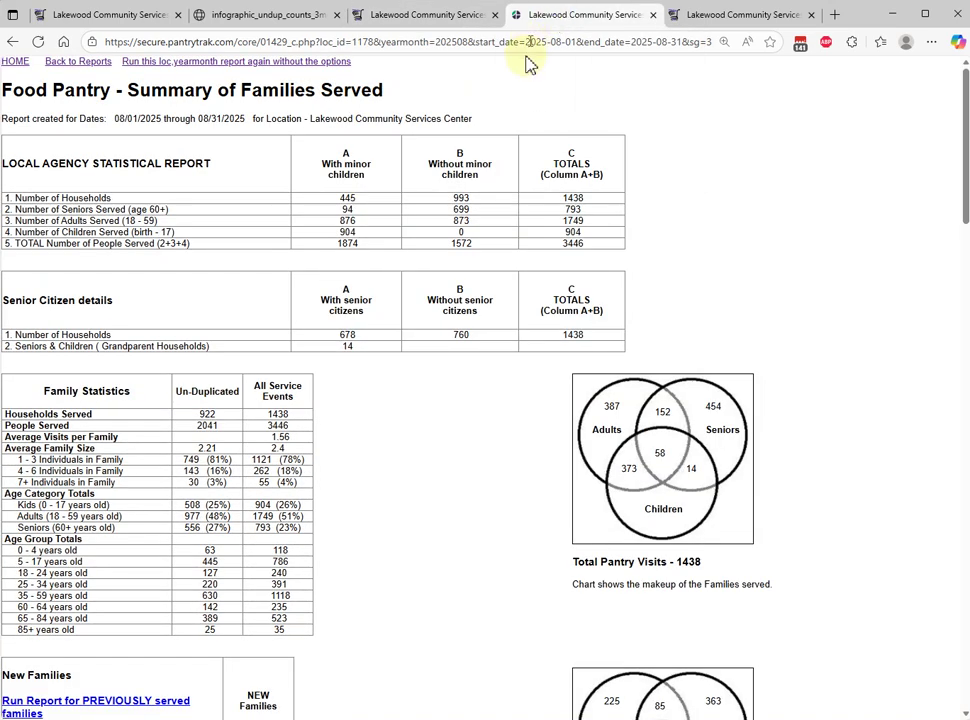
pyautogui.doubleClick(207, 425)
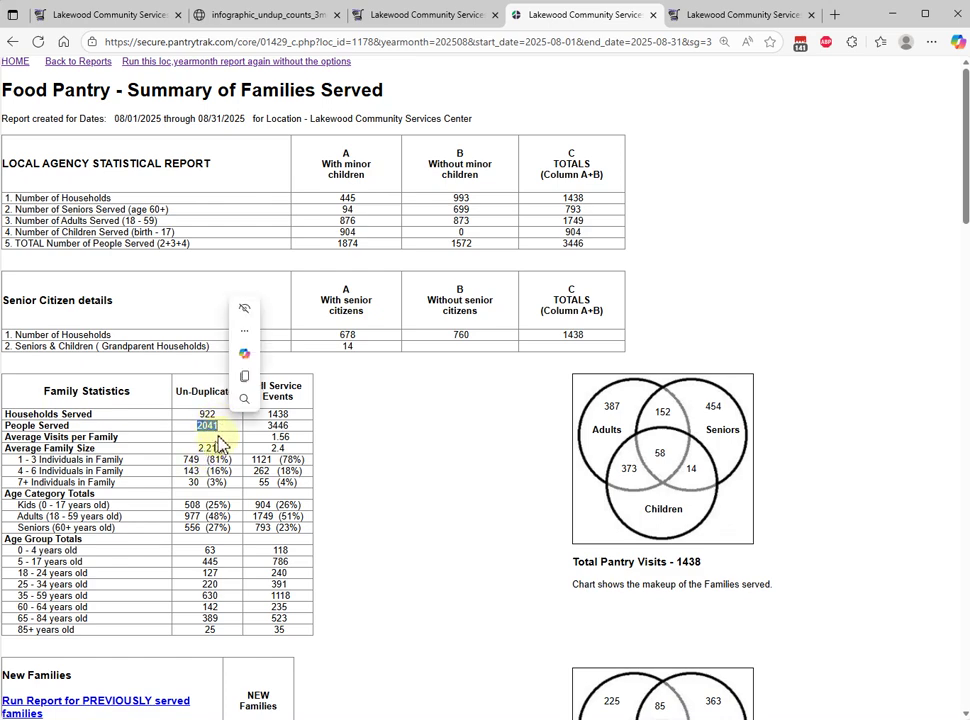
pyautogui.scroll(-6, 224, 444)
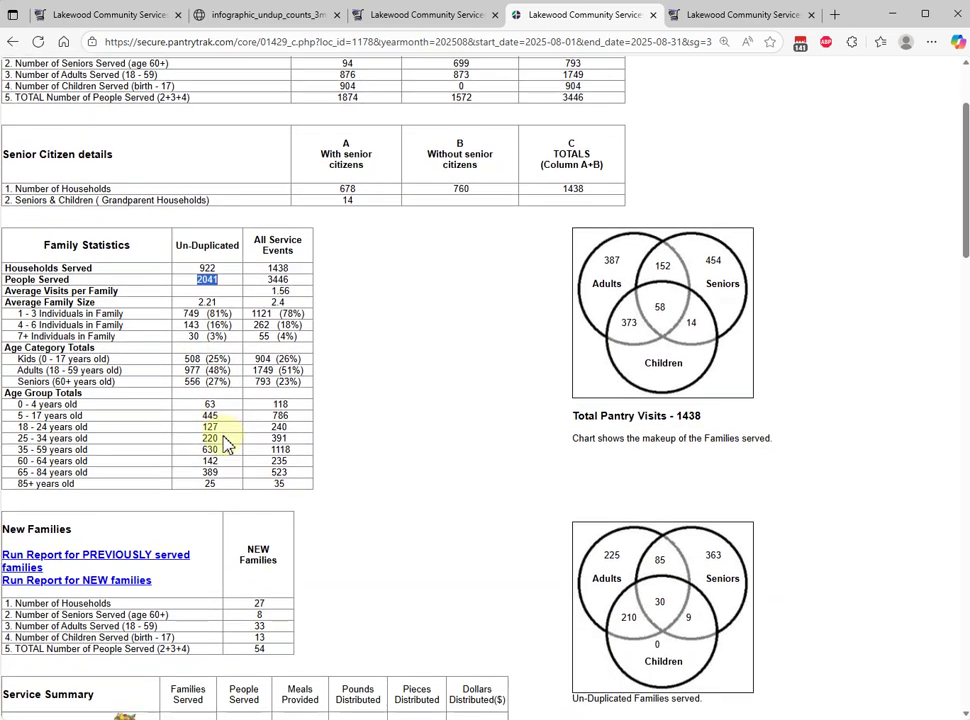
pyautogui.scroll(-2, 224, 444)
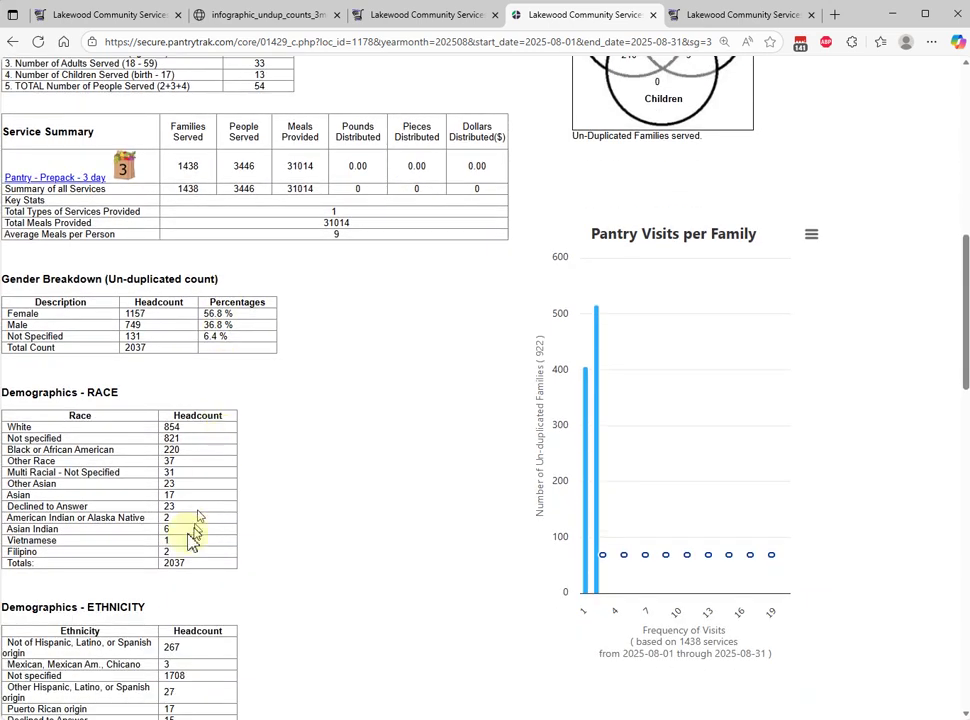
pyautogui.doubleClick(166, 565)
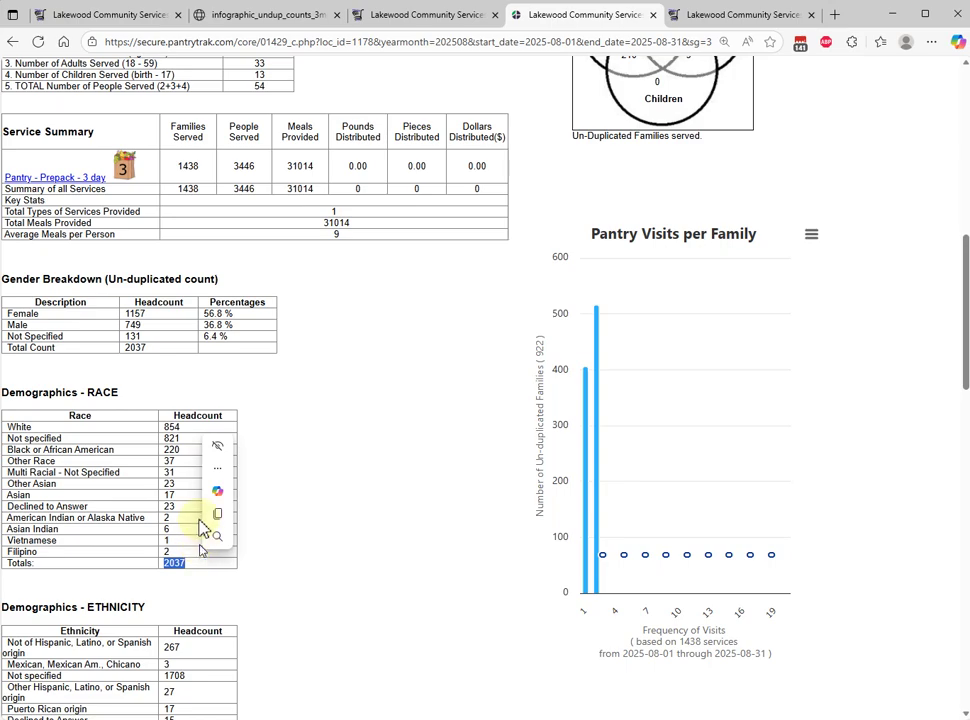
pyautogui.scroll(8, 265, 383)
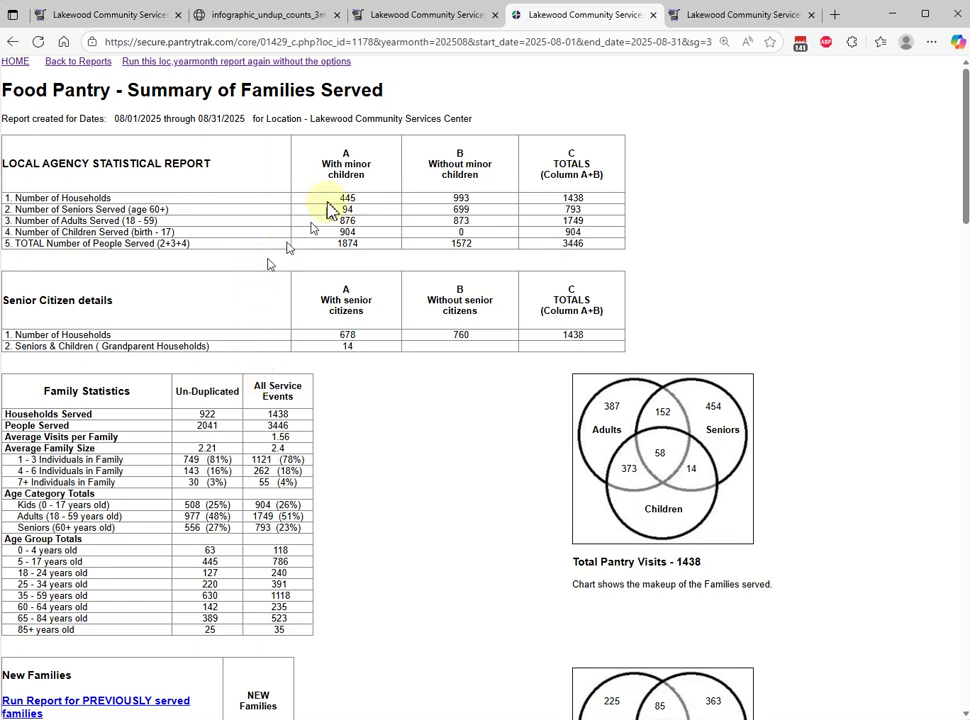
# Review the preview report's un-duplicated People Served count alongside the infographic explaining how unduplicated counts are determined.
pyautogui.click(405, 20)
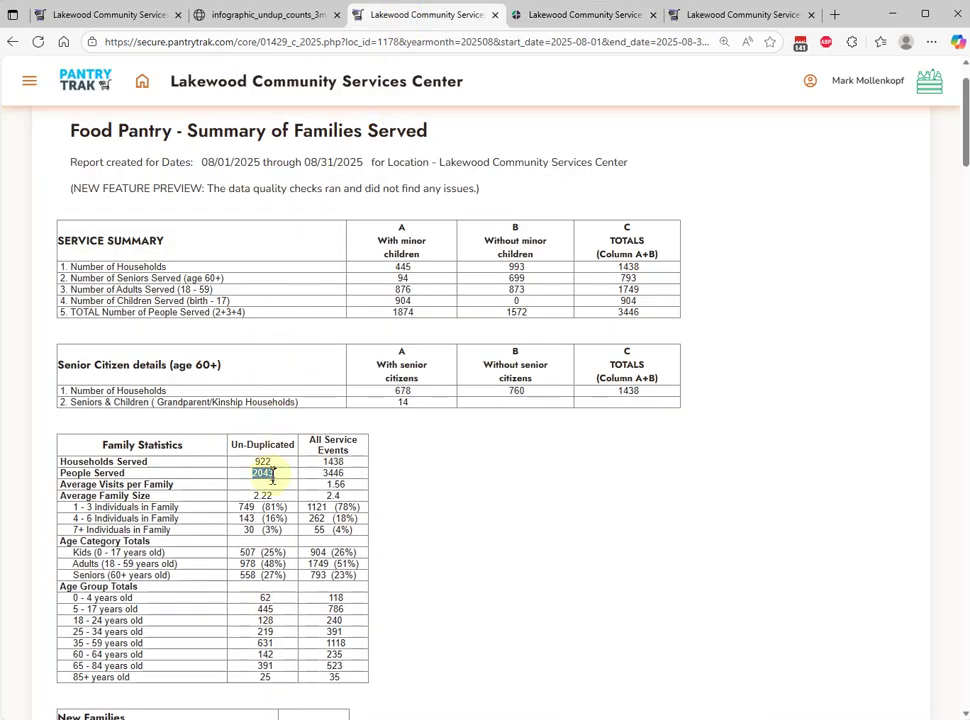
pyautogui.click(260, 18)
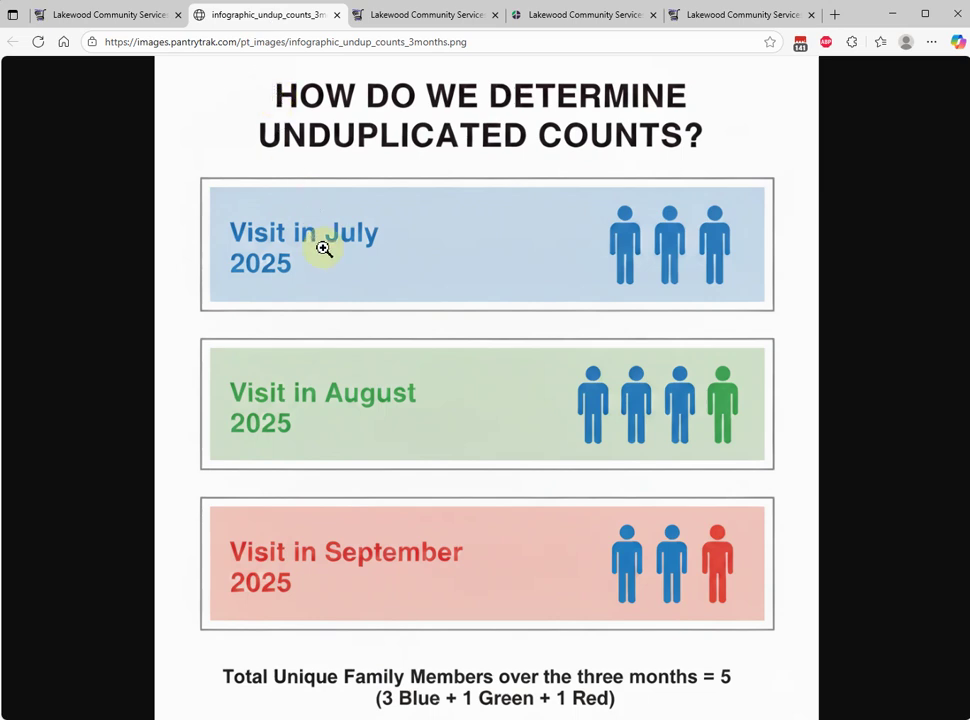
pyautogui.click(447, 12)
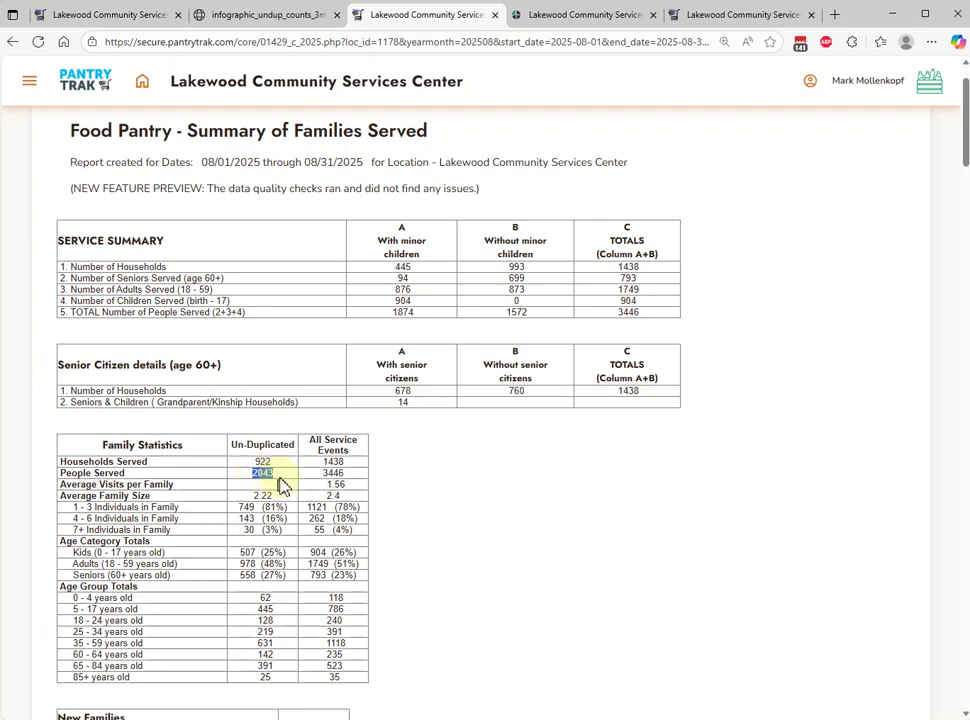
# Check the total count of the preview report's Gender Breakdown table against its un-duplicated People Served figure.
pyautogui.scroll(-2, 285, 490)
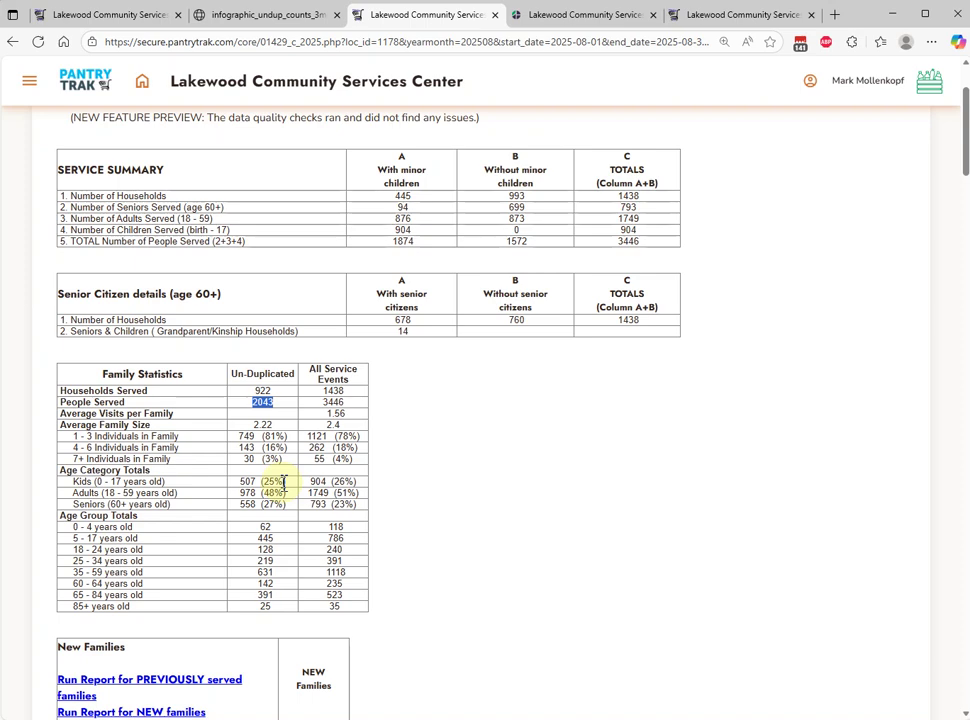
pyautogui.scroll(-1, 285, 490)
pyautogui.scroll(-3, 285, 490)
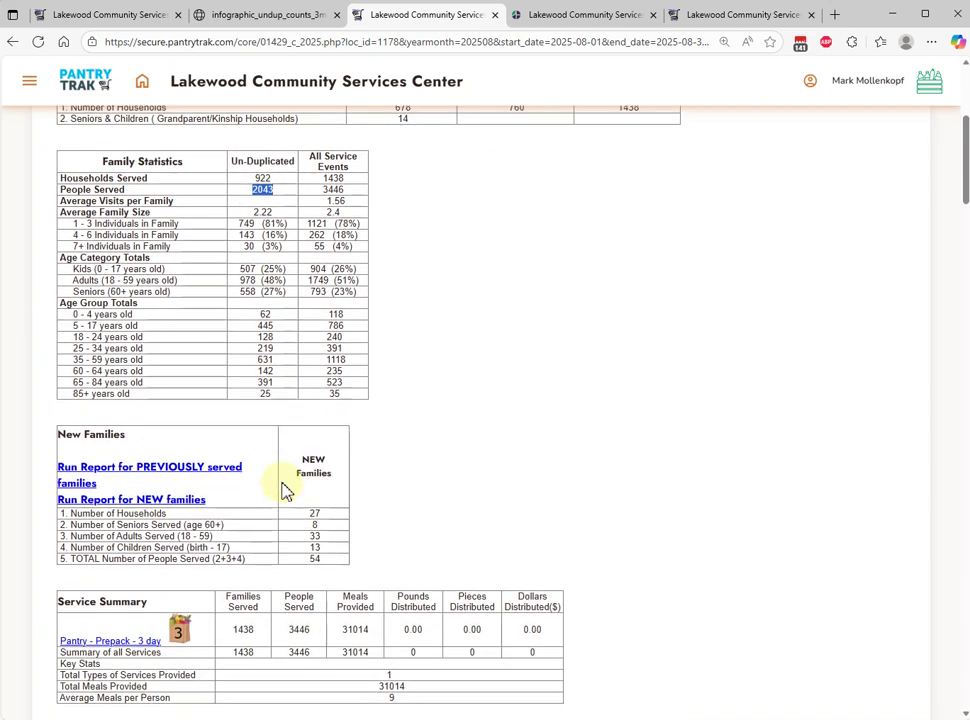
pyautogui.scroll(-3, 285, 490)
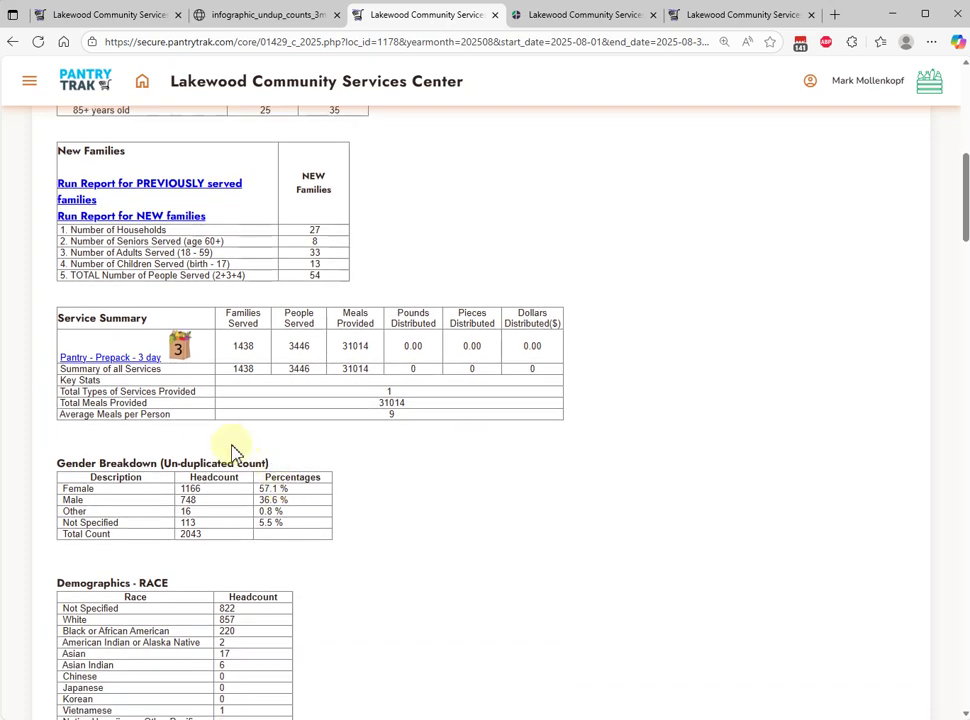
pyautogui.scroll(-3, 231, 452)
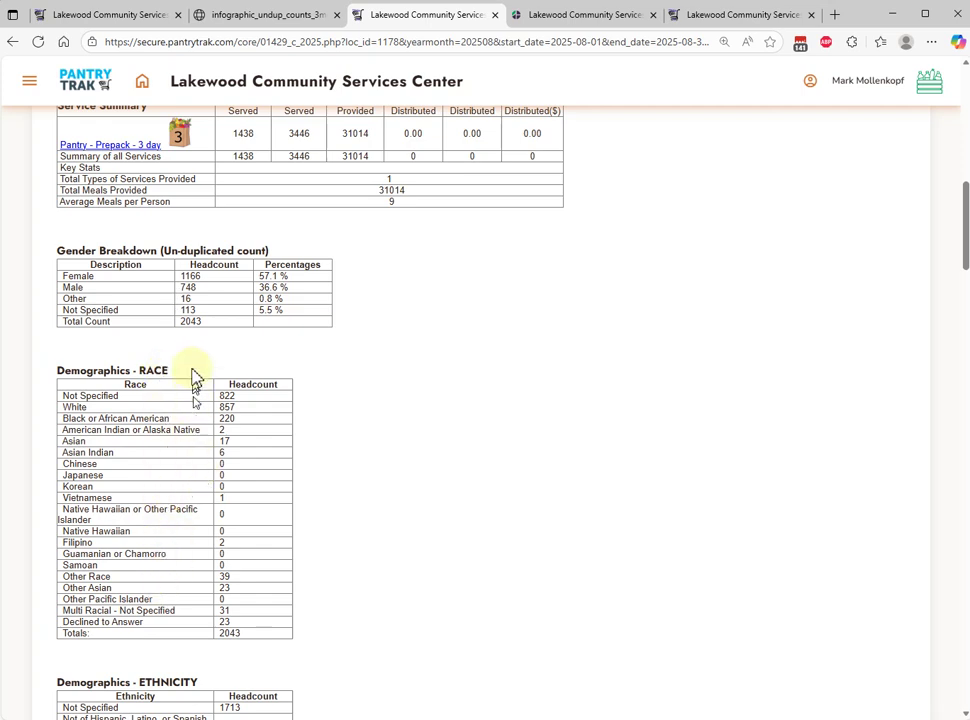
pyautogui.moveTo(199, 320); pyautogui.dragTo(179, 334)
pyautogui.click(236, 343)
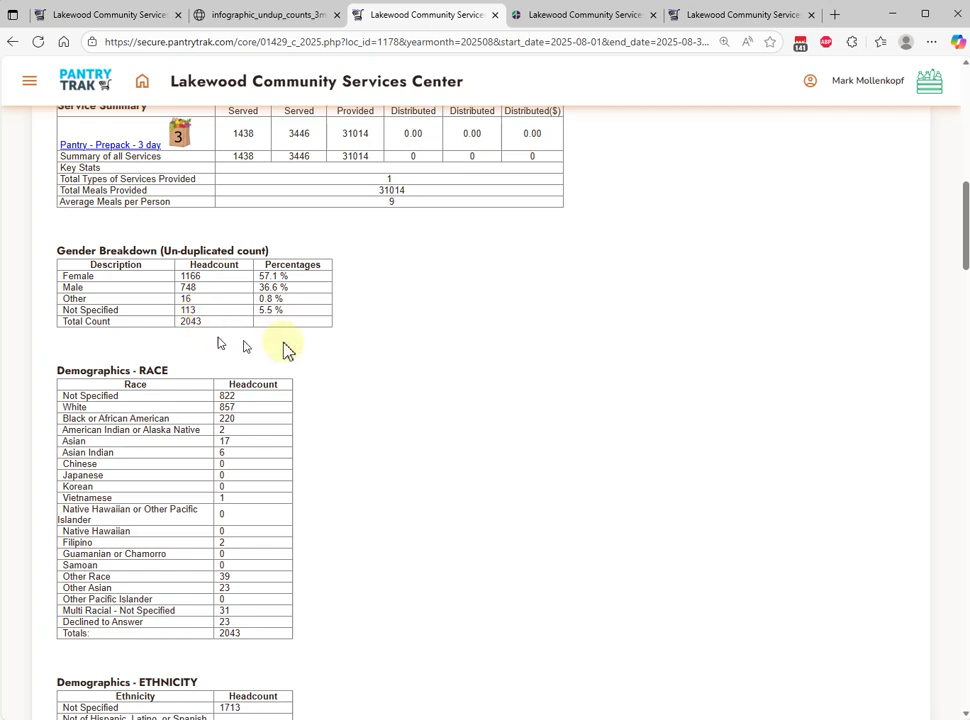
# Examine the totals of the preview report's race, ethnicity, military service and education level demographics tables.
pyautogui.scroll(-2, 341, 380)
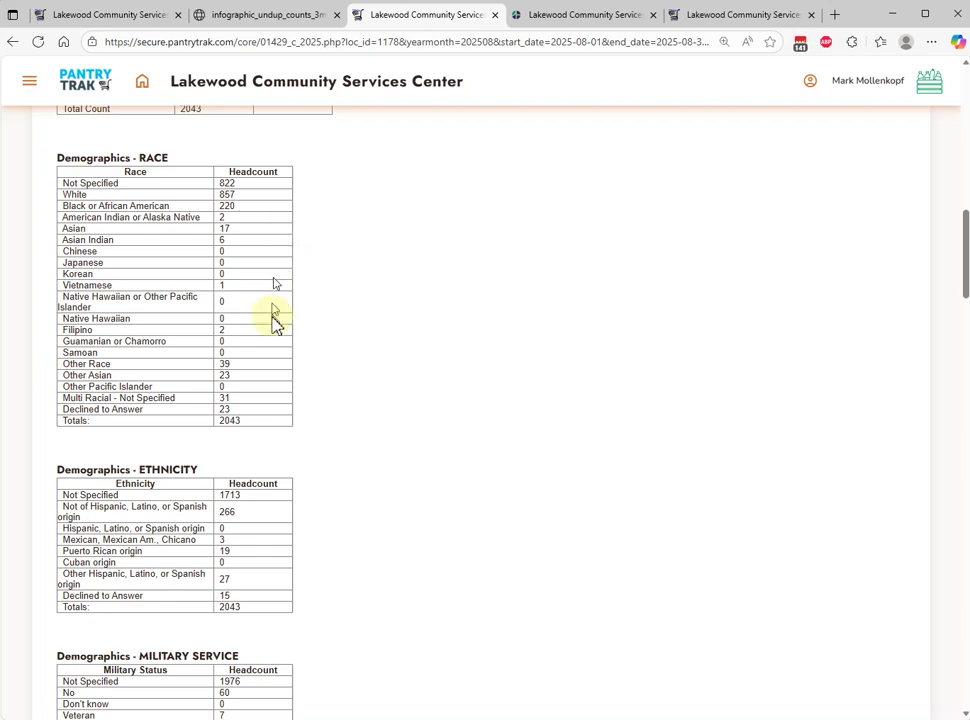
pyautogui.scroll(-2, 299, 455)
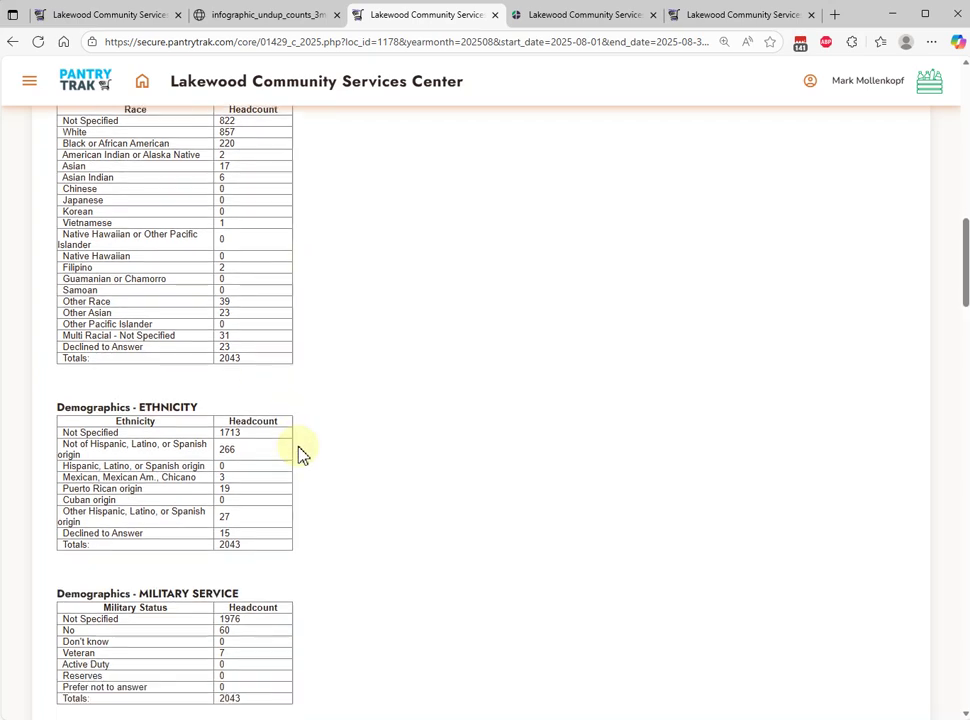
pyautogui.scroll(-2, 309, 414)
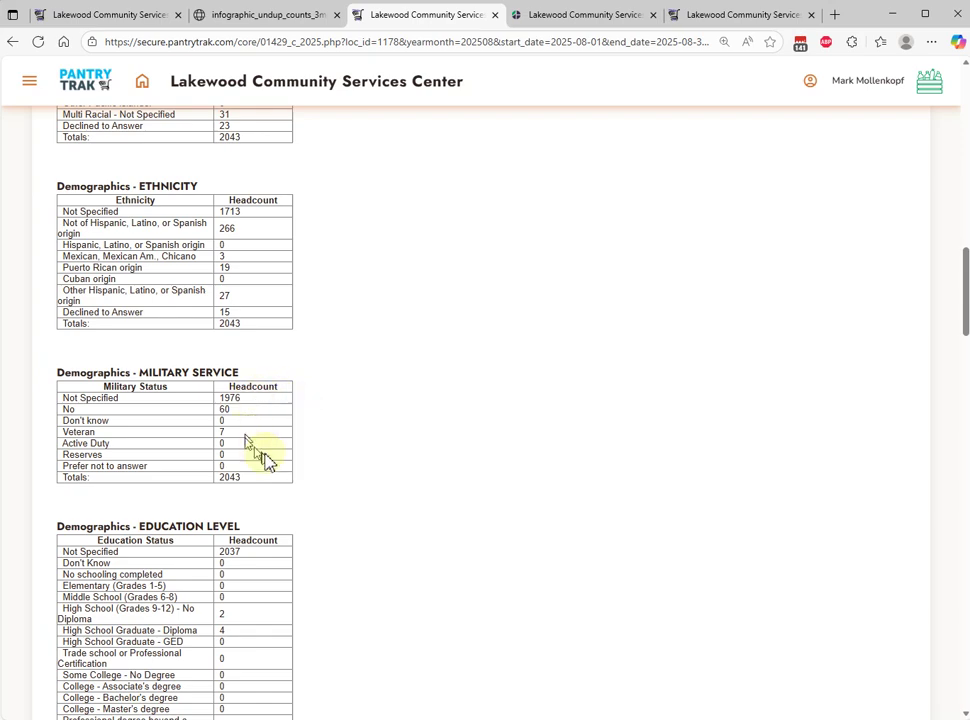
pyautogui.scroll(-1, 266, 461)
pyautogui.scroll(-4, 266, 461)
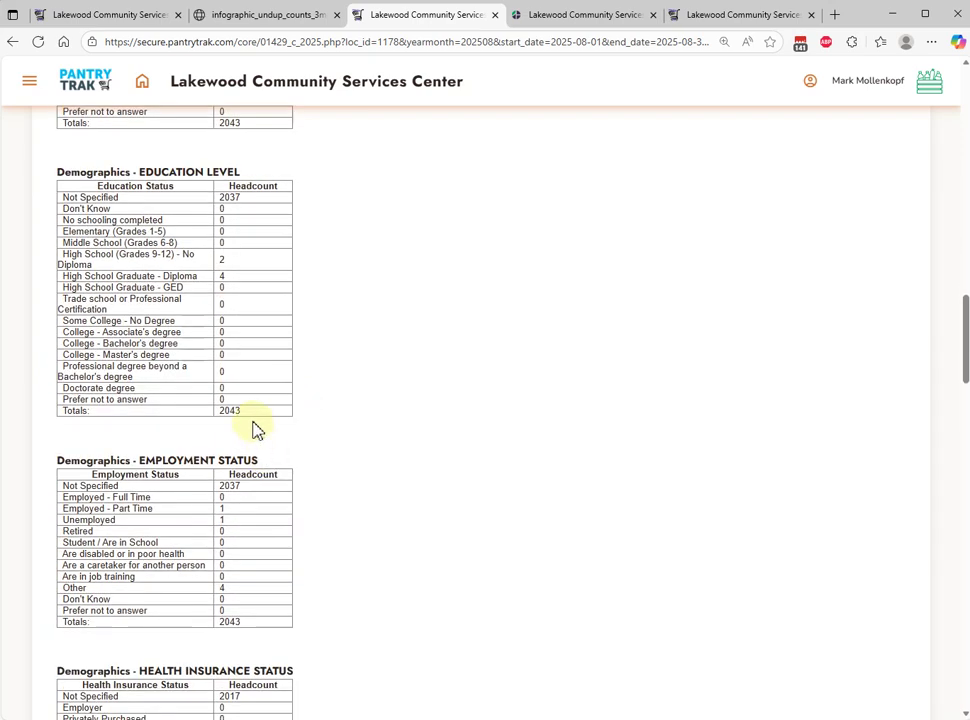
# Review the Employment Status, Health Insurance Status and Reason for Assistance tables in the preview report, including their totals.
pyautogui.scroll(-2, 288, 432)
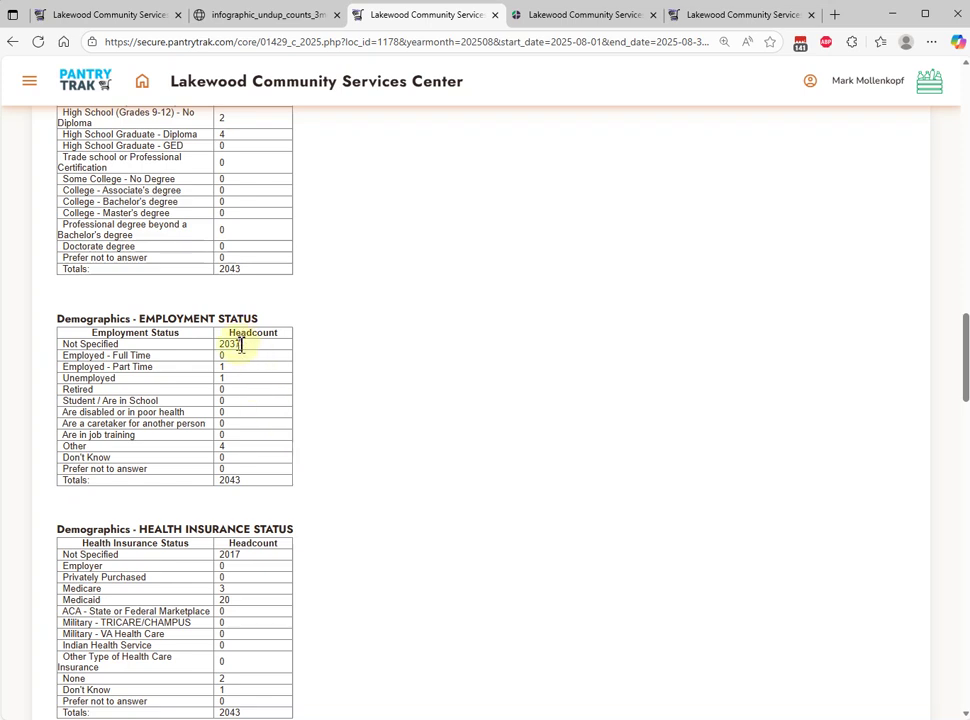
pyautogui.moveTo(241, 344); pyautogui.dragTo(215, 353)
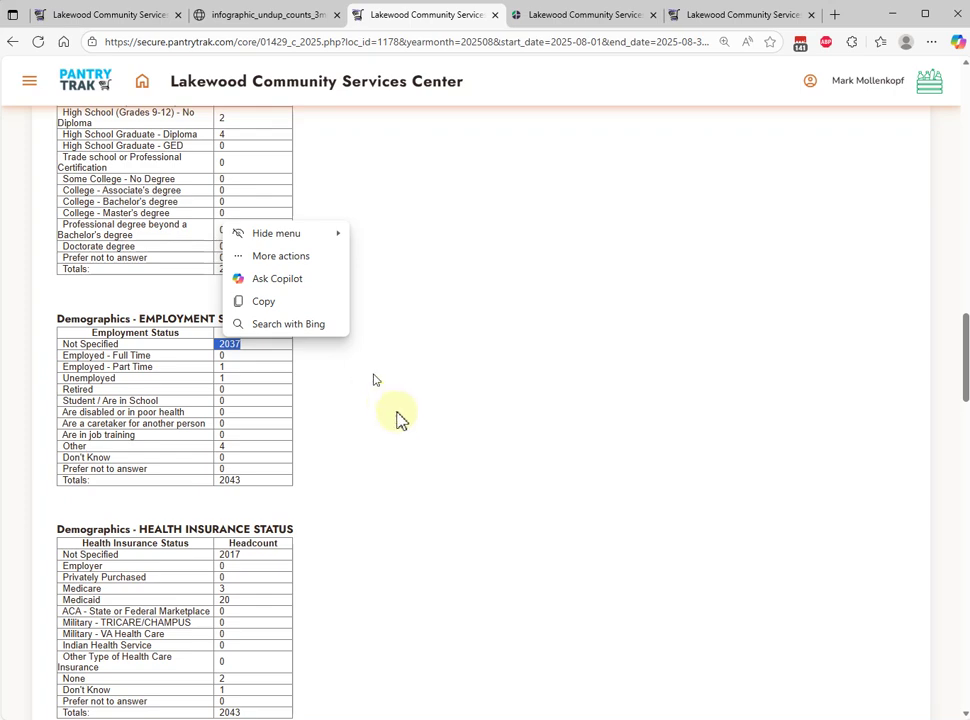
pyautogui.scroll(-3, 400, 420)
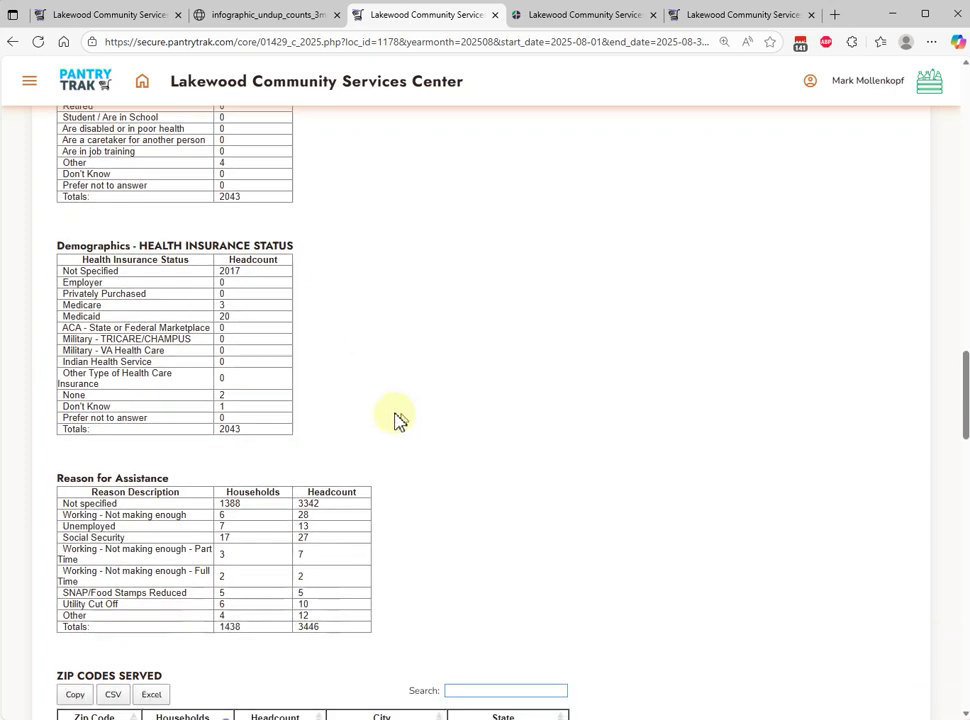
pyautogui.scroll(-3, 366, 366)
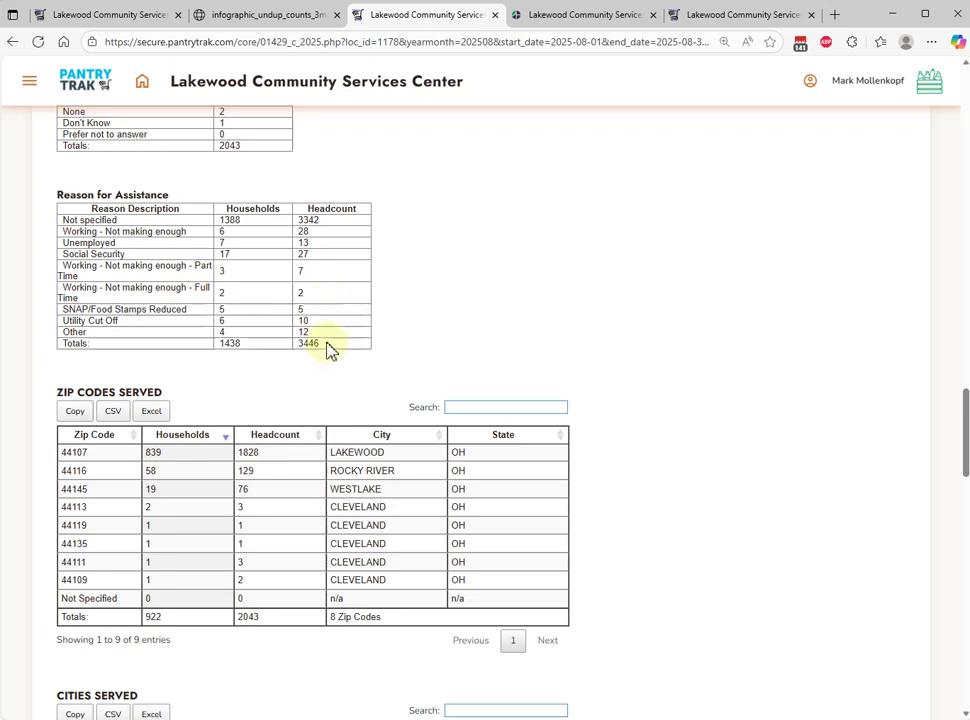
# Check the household and headcount totals of the ZIP Codes Served table and review the Cities Served table.
pyautogui.scroll(-3, 342, 396)
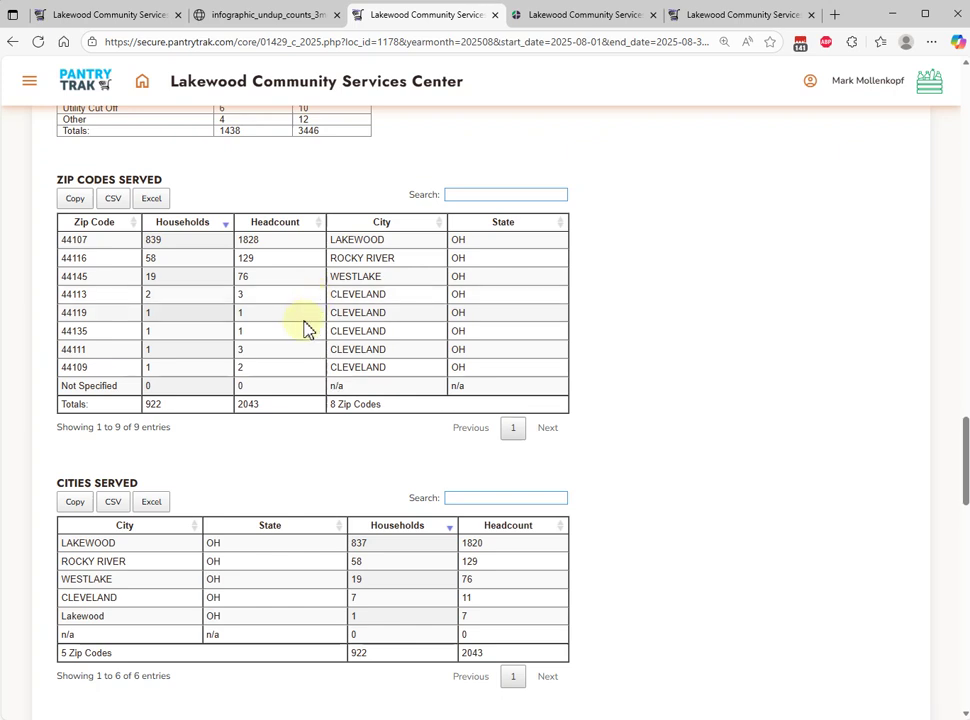
pyautogui.doubleClick(150, 404)
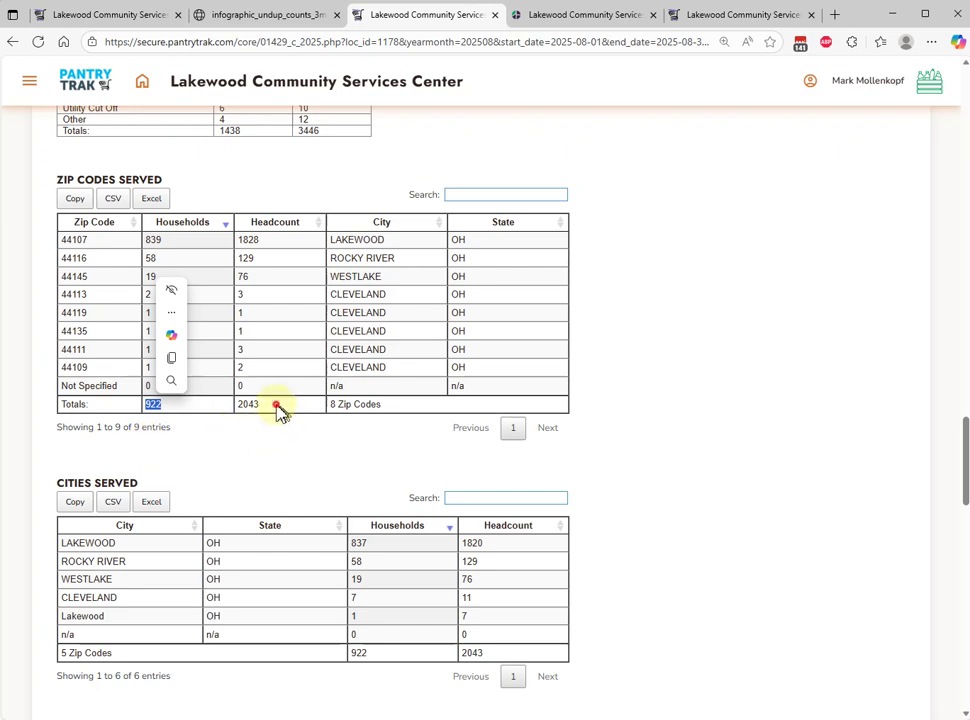
pyautogui.doubleClick(245, 405)
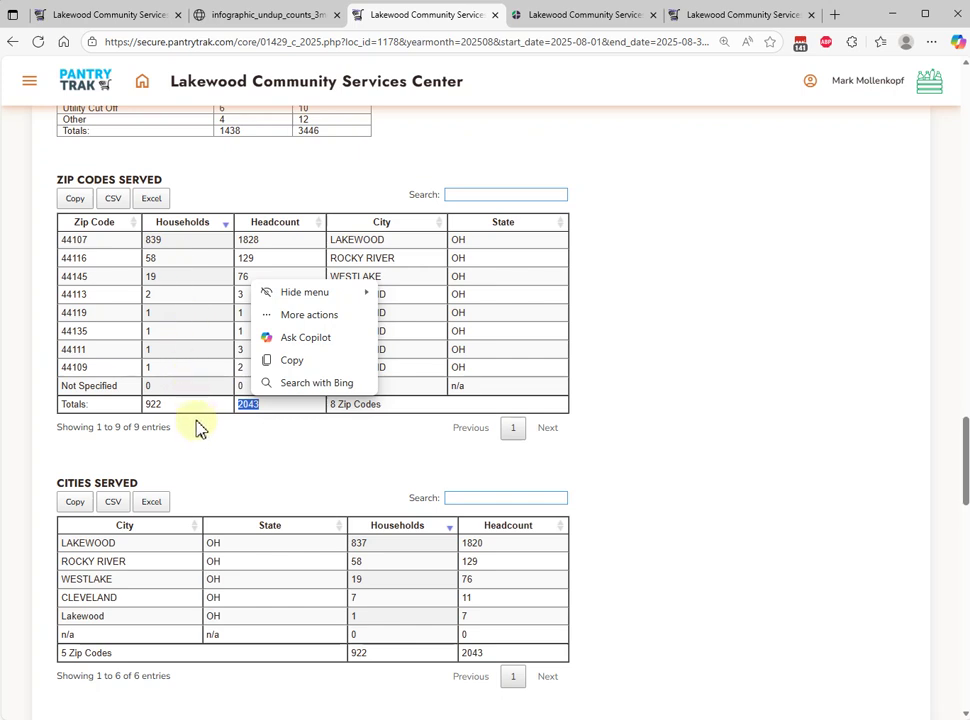
pyautogui.scroll(-3, 203, 432)
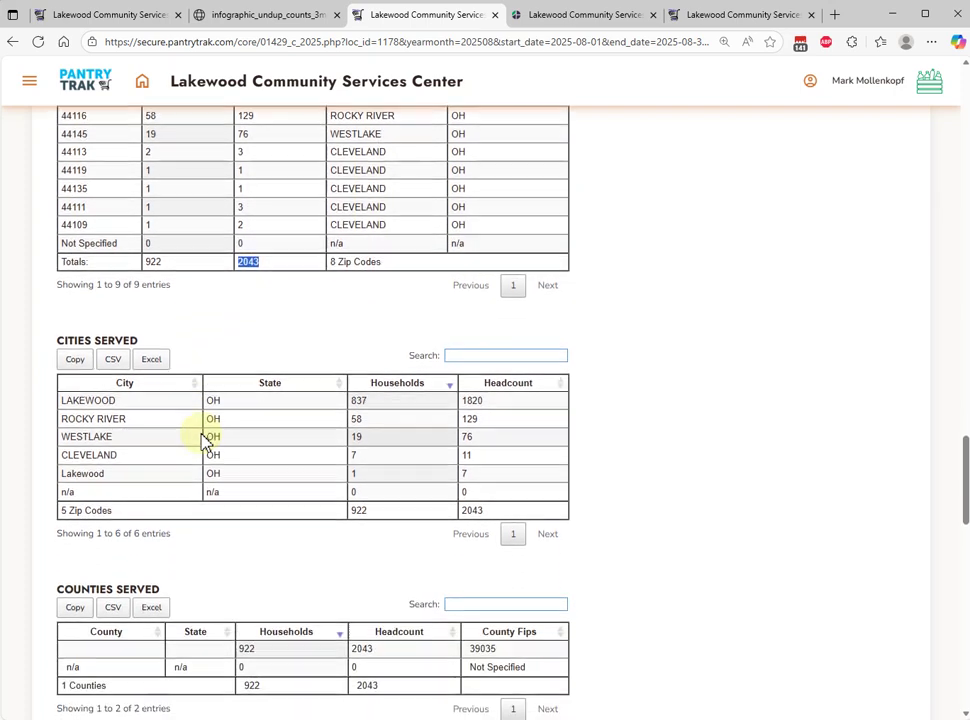
pyautogui.scroll(-3, 203, 440)
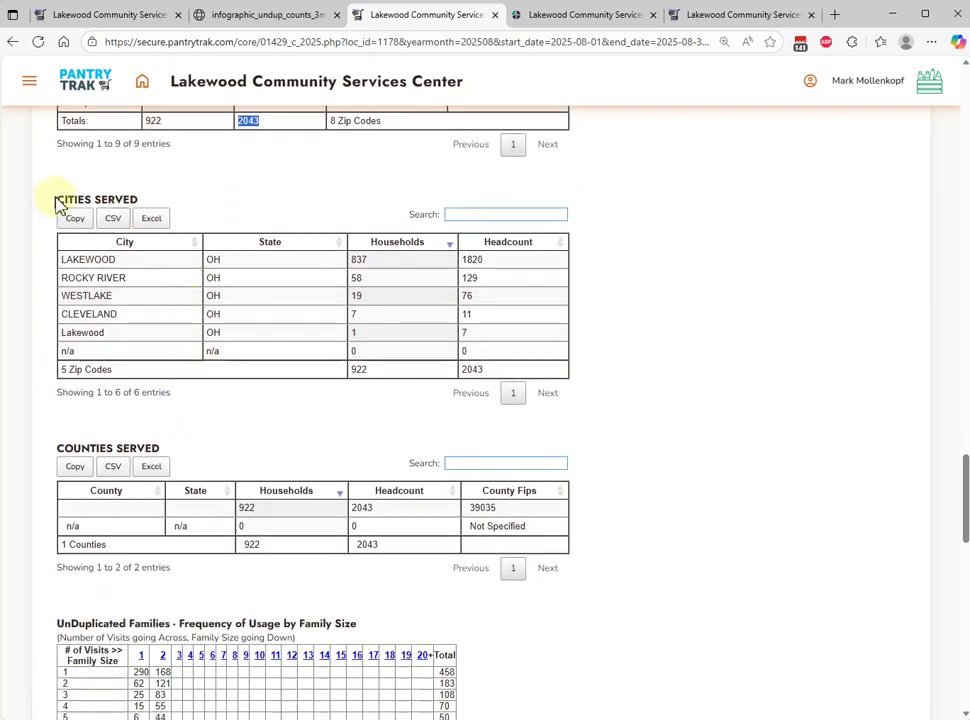
pyautogui.moveTo(59, 200); pyautogui.dragTo(145, 206)
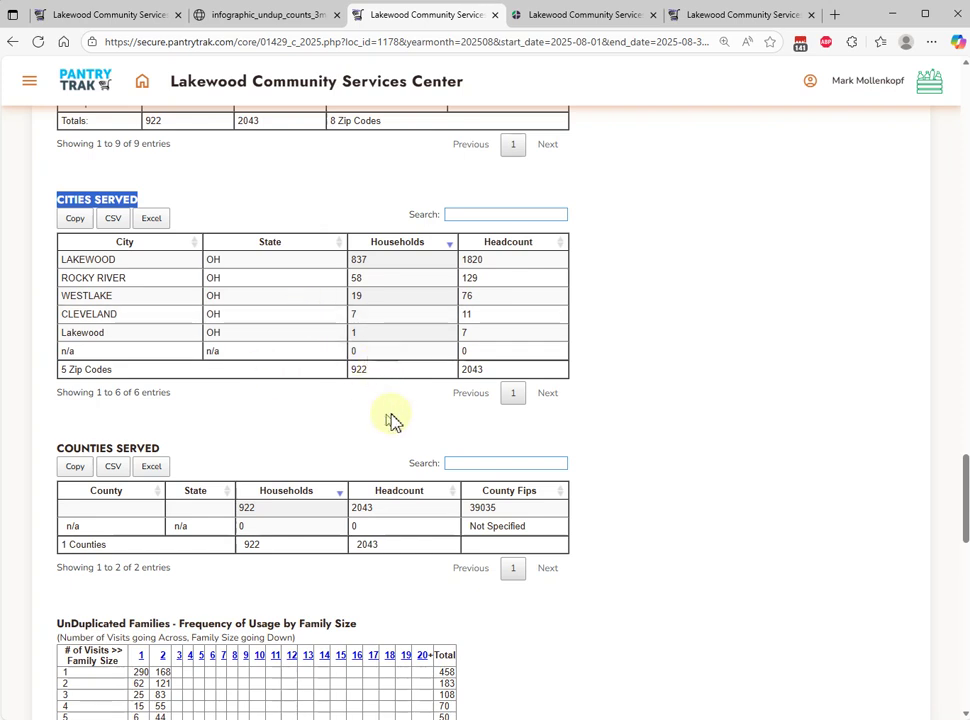
# Examine the Counties Served table's household count, county and state cells, and County Fips code.
pyautogui.scroll(-2, 392, 420)
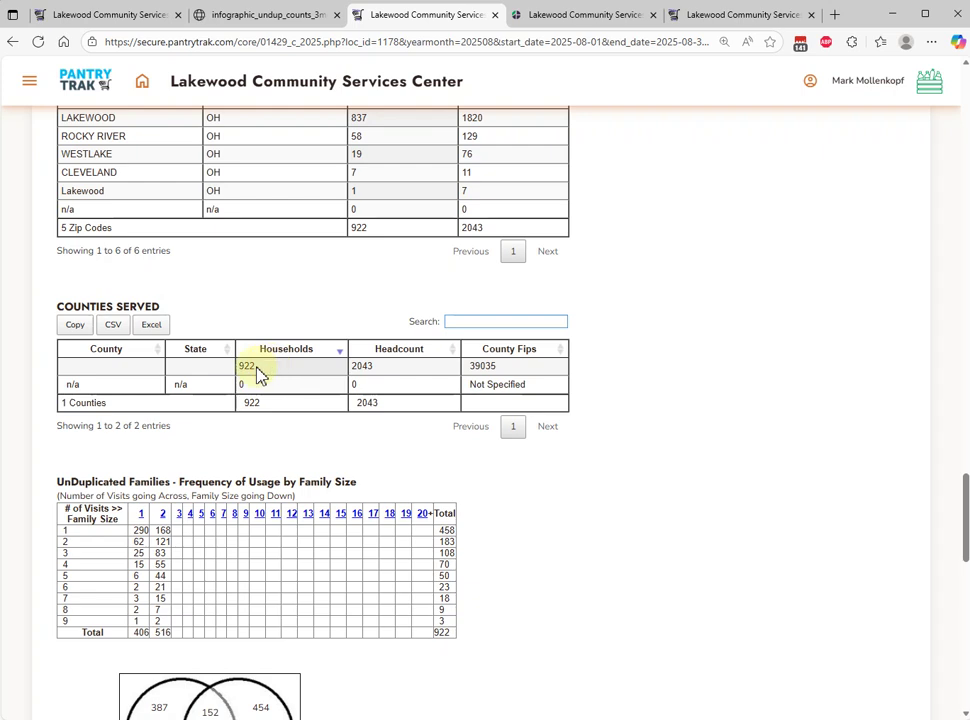
pyautogui.doubleClick(250, 367)
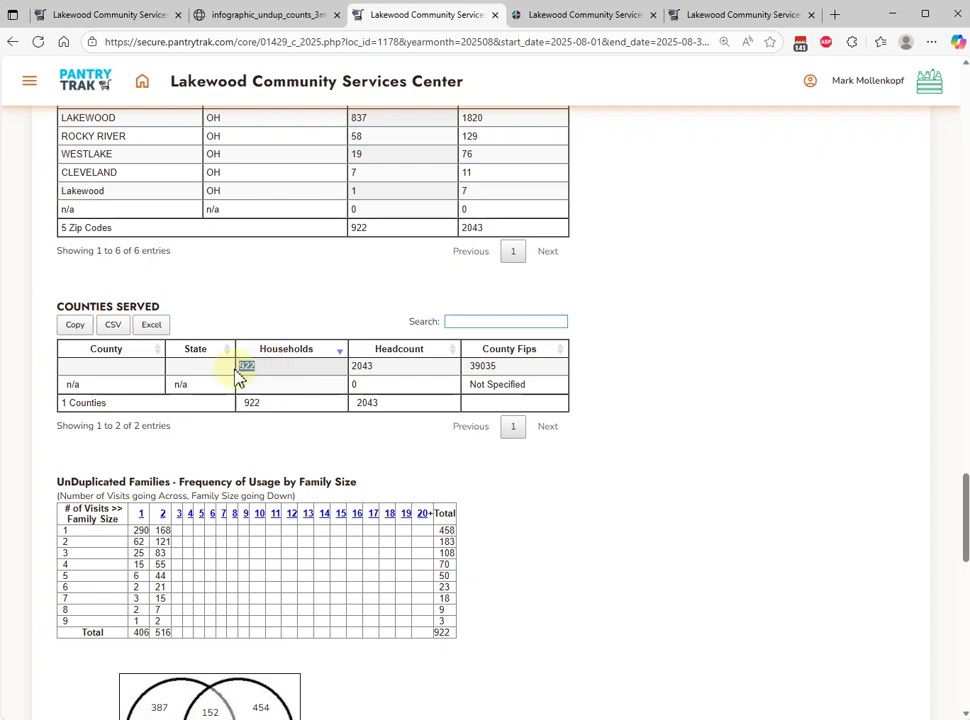
pyautogui.click(108, 372)
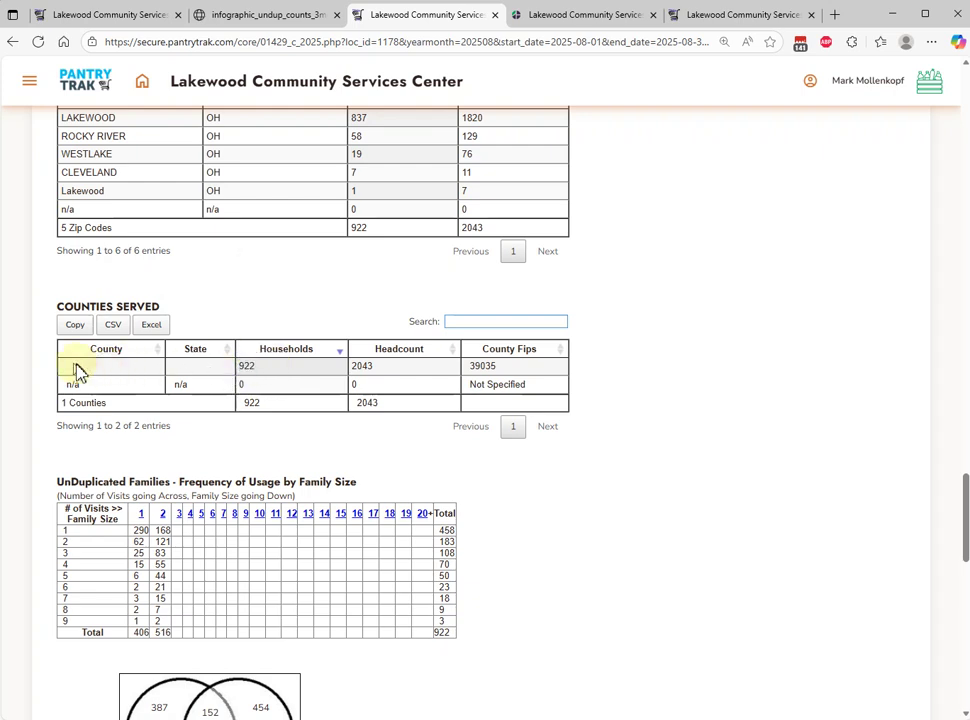
pyautogui.click(187, 370)
pyautogui.doubleClick(489, 367)
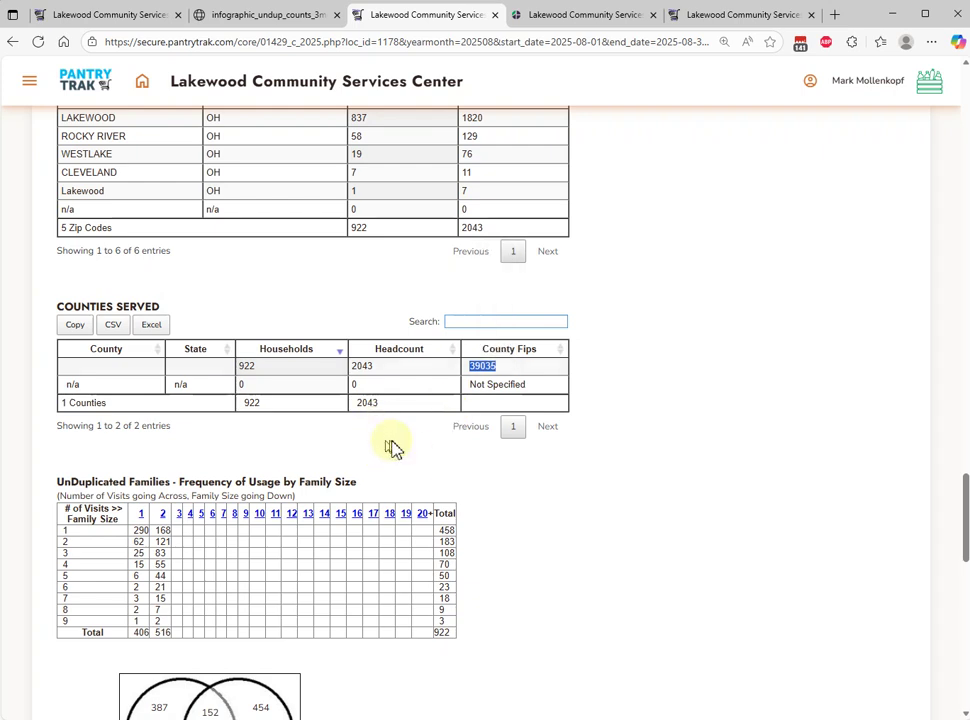
# Check the column totals and overall total of the UnDuplicated Families frequency of usage by family size table.
pyautogui.scroll(-2, 385, 444)
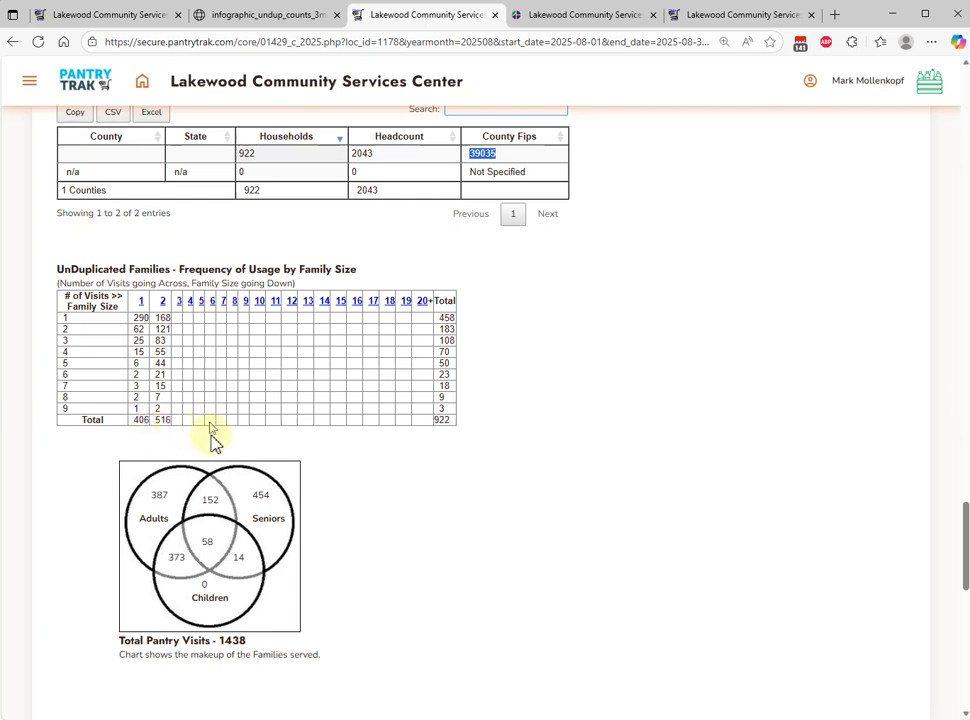
pyautogui.scroll(-1, 230, 442)
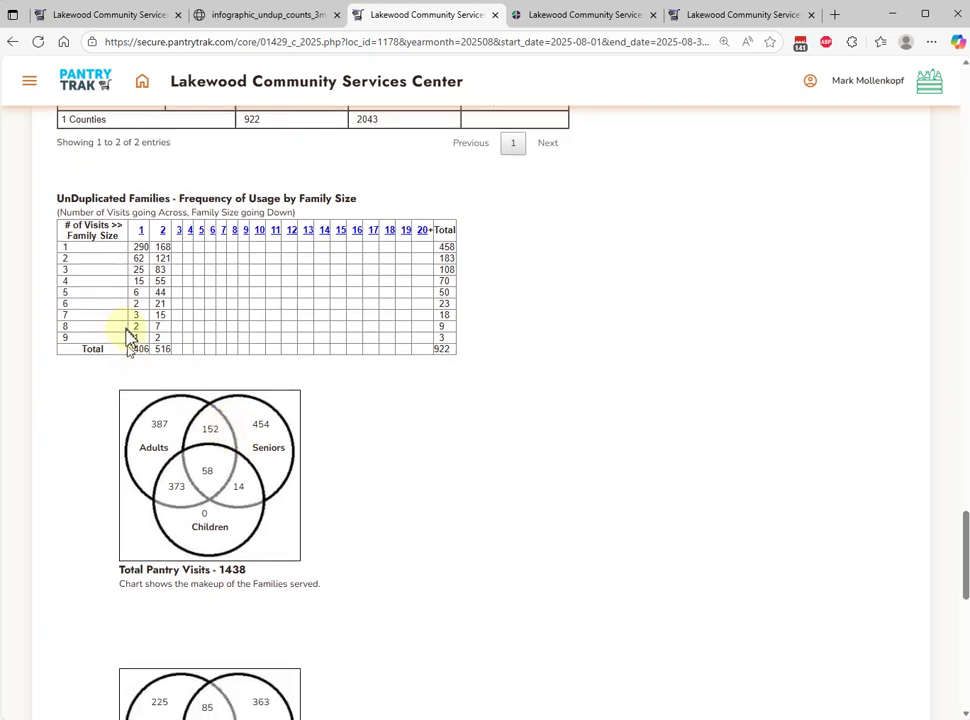
pyautogui.moveTo(157, 350); pyautogui.dragTo(168, 350)
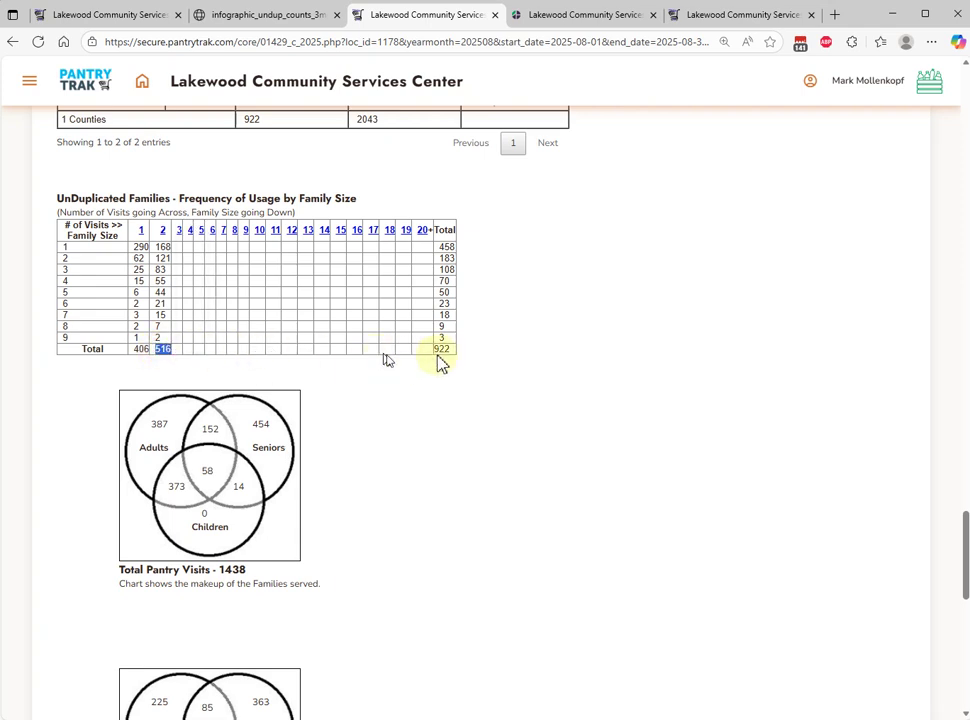
pyautogui.moveTo(451, 351); pyautogui.dragTo(437, 361)
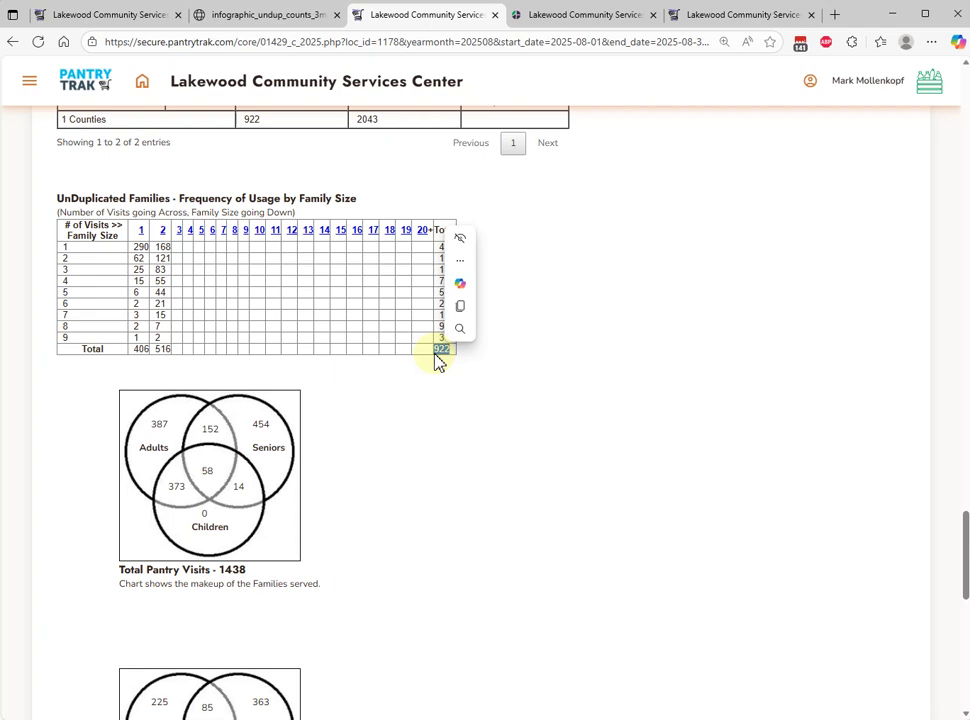
# Compare the Total Pantry Visits Venn diagram with the Un-Duplicated Families served diagram.
pyautogui.scroll(-2, 433, 457)
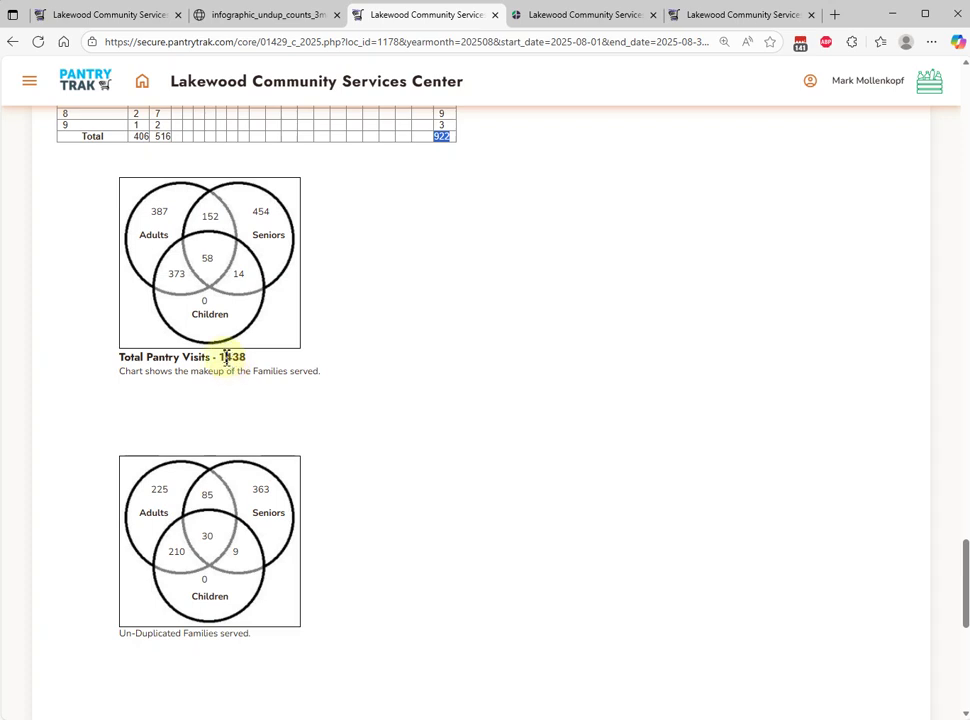
pyautogui.moveTo(219, 359); pyautogui.dragTo(248, 358)
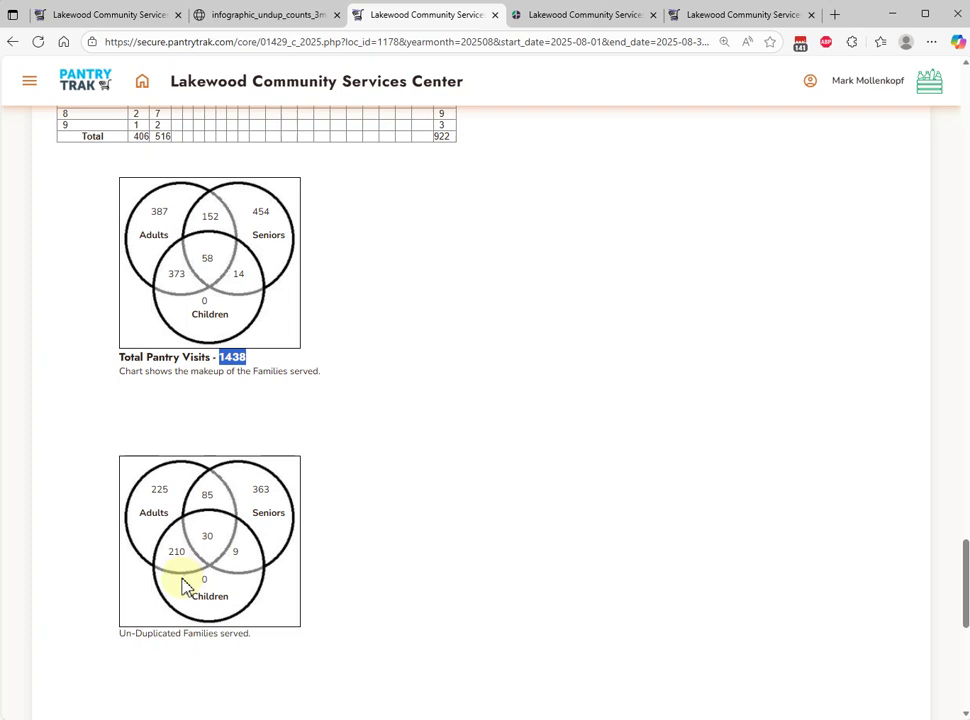
pyautogui.scroll(-2, 182, 565)
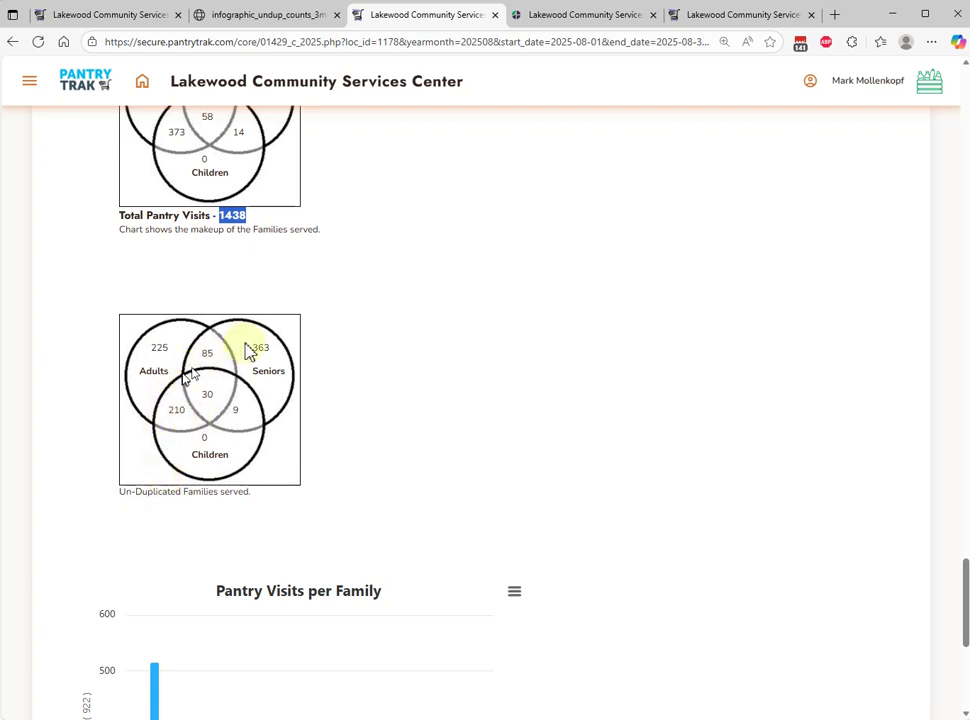
pyautogui.scroll(1, 270, 405)
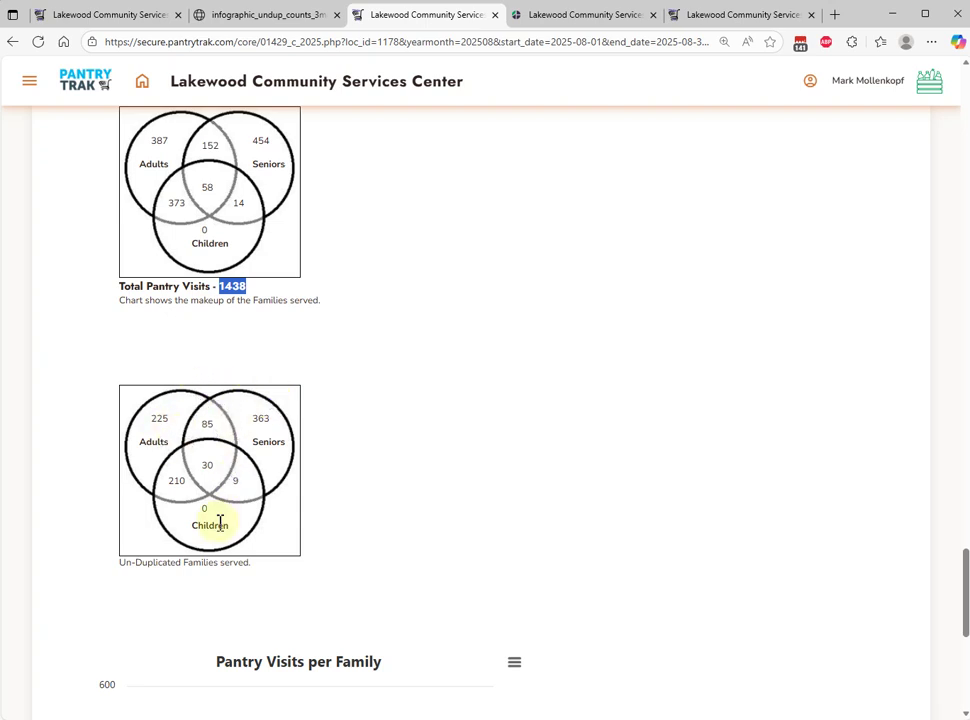
# Compare the one-visit and two-visit bars of the Pantry Visits per Family chart with the frequency of usage table's totals.
pyautogui.scroll(-6, 271, 482)
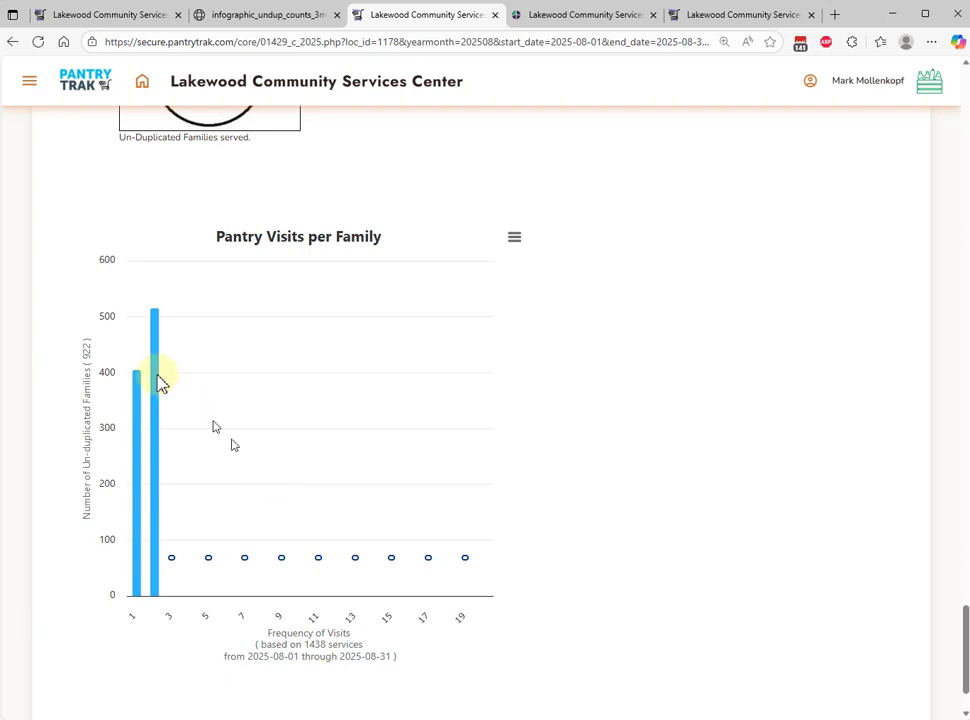
pyautogui.moveTo(162, 362)
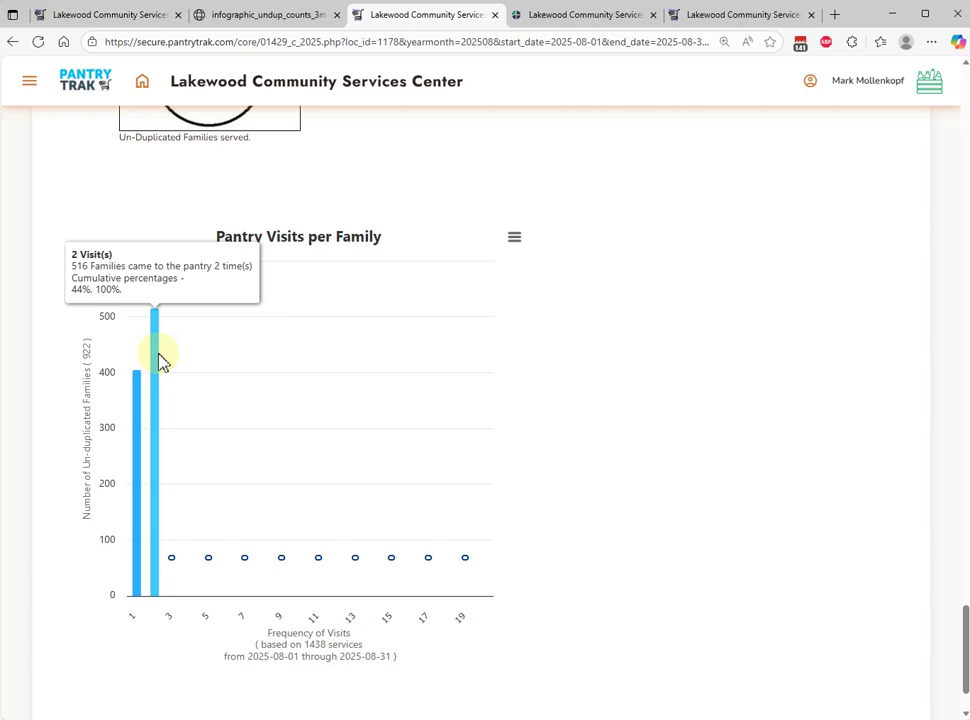
pyautogui.scroll(10, 206, 294)
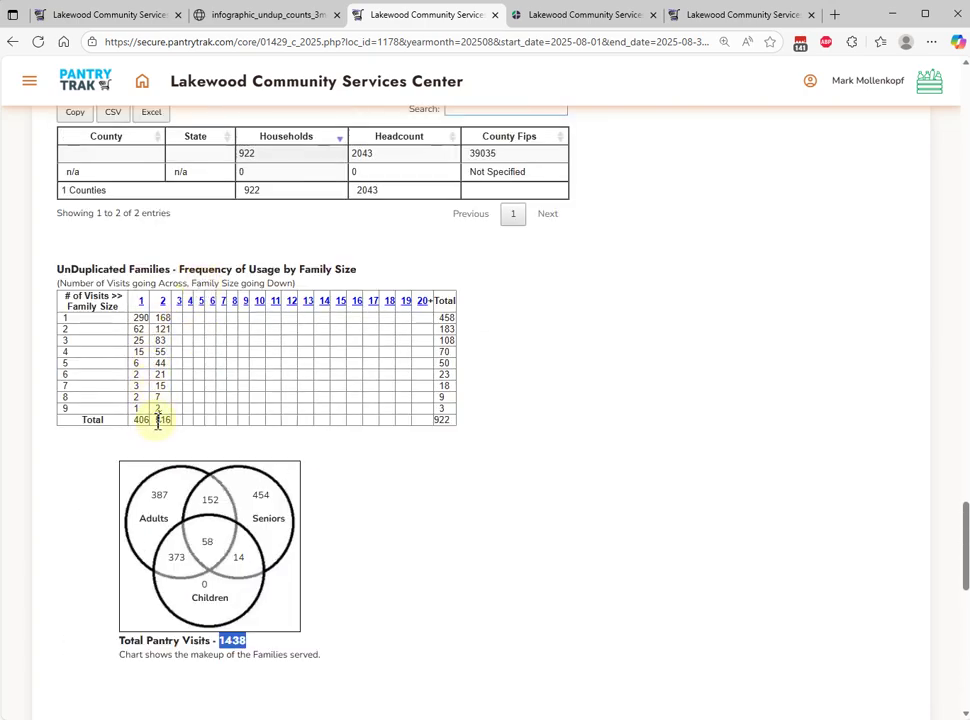
pyautogui.doubleClick(160, 421)
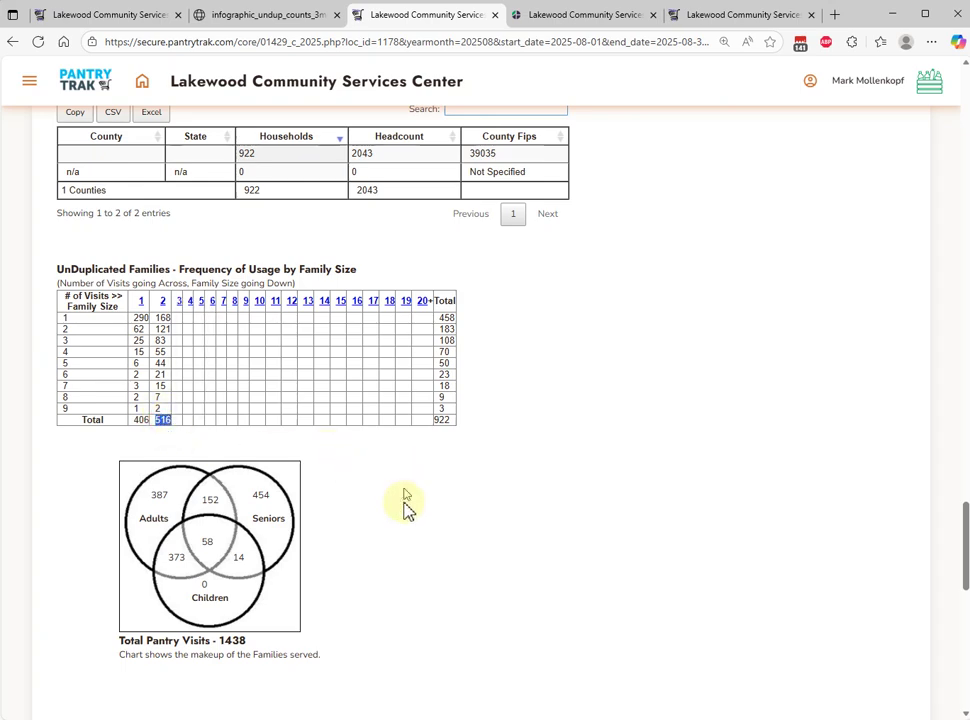
pyautogui.scroll(-9, 405, 510)
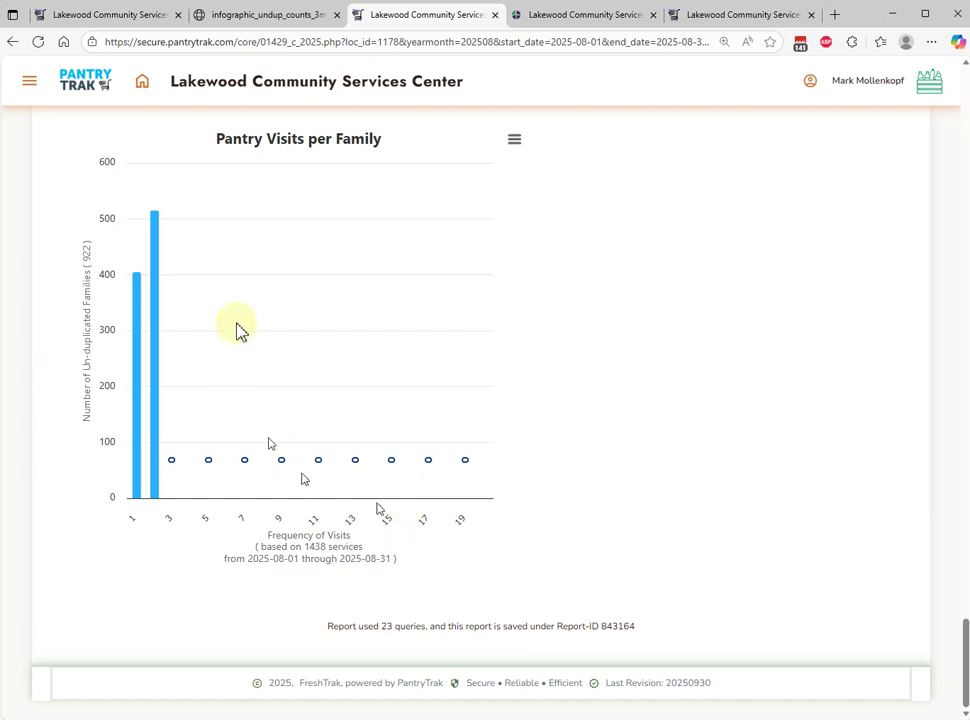
pyautogui.moveTo(155, 260)
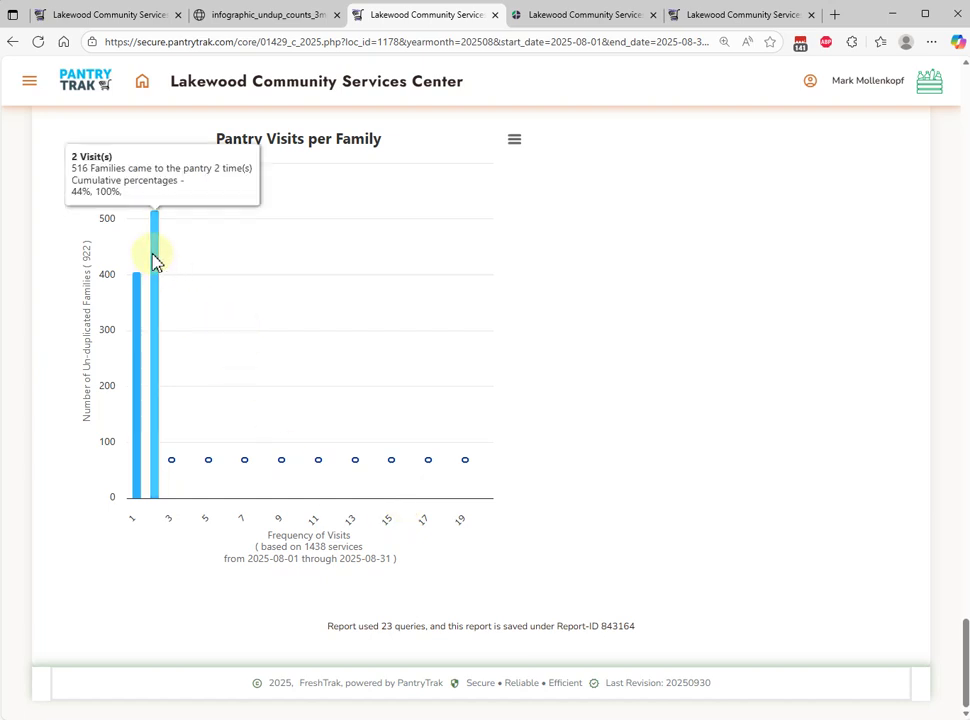
pyautogui.moveTo(125, 314)
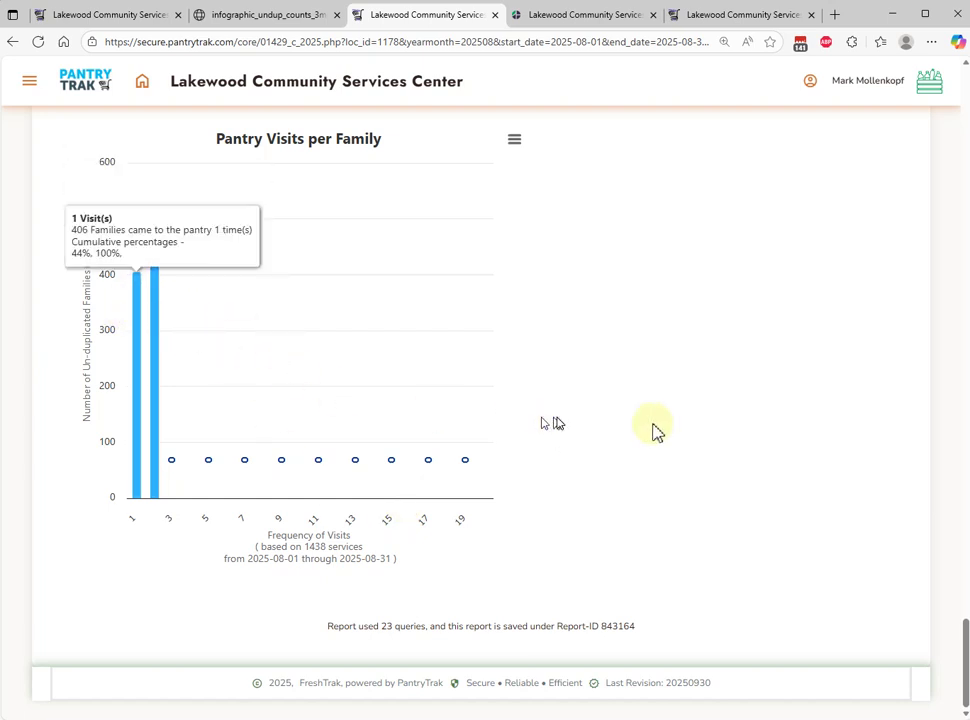
# Check the senior age definition in the Service Summary, Senior Citizen details and Family Statistics tables at the start of the report.
pyautogui.scroll(5, 725, 390)
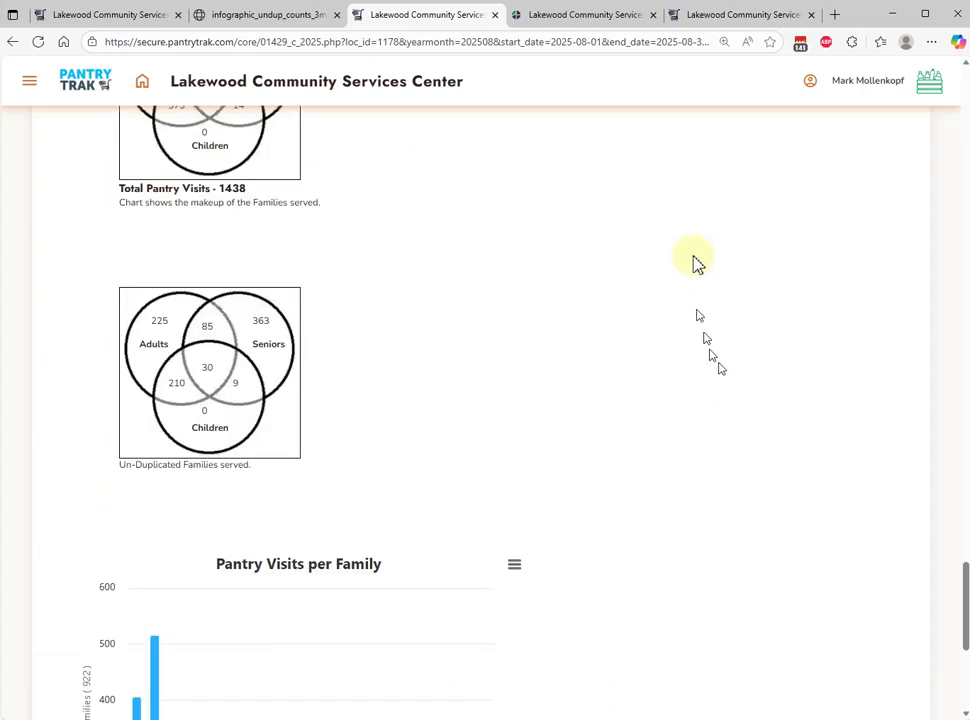
pyautogui.scroll(15, 697, 262)
pyautogui.scroll(20, 690, 280)
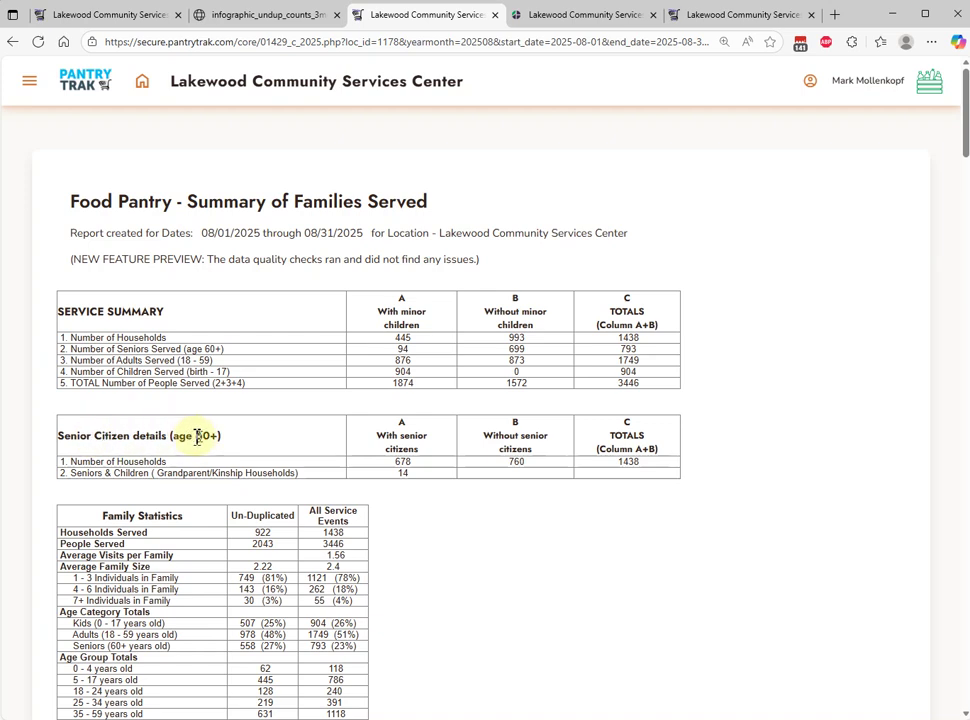
pyautogui.moveTo(196, 436); pyautogui.dragTo(219, 435)
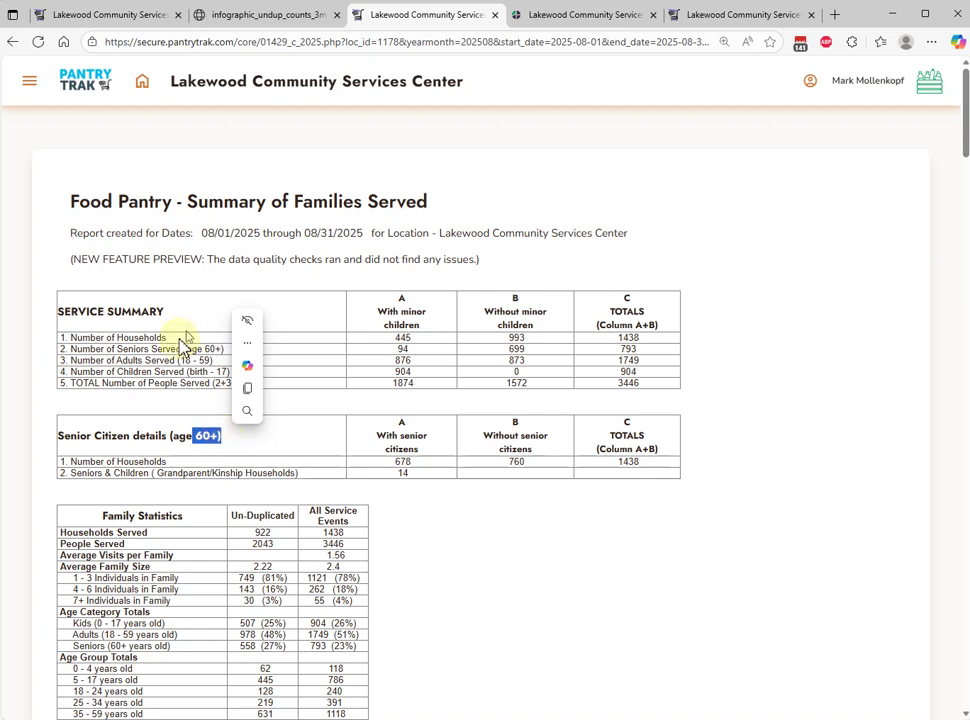
pyautogui.click(71, 436)
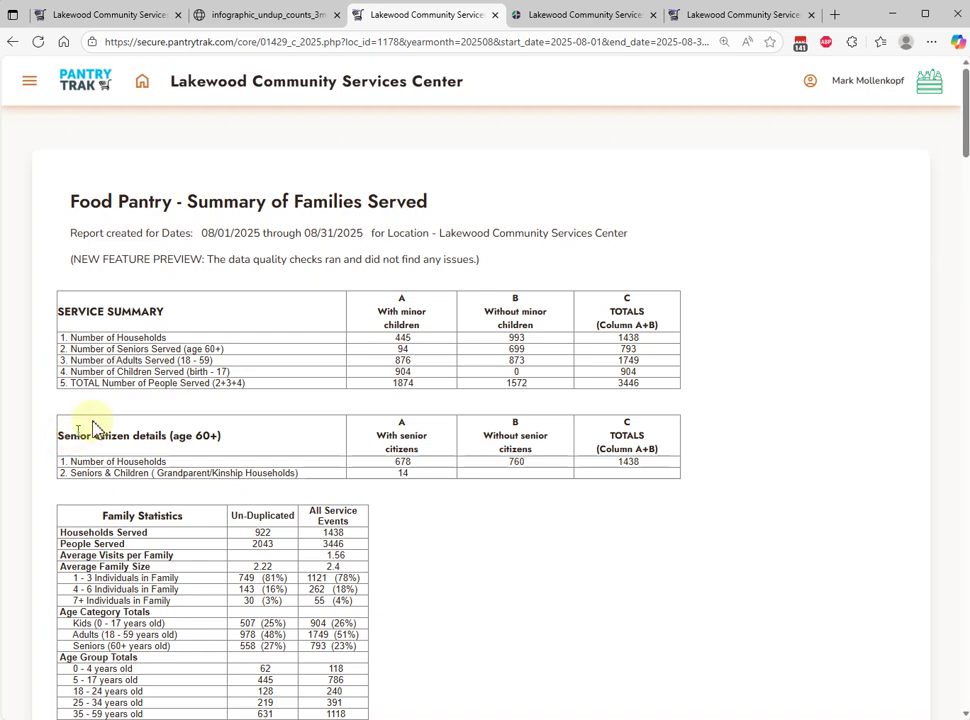
pyautogui.doubleClick(208, 348)
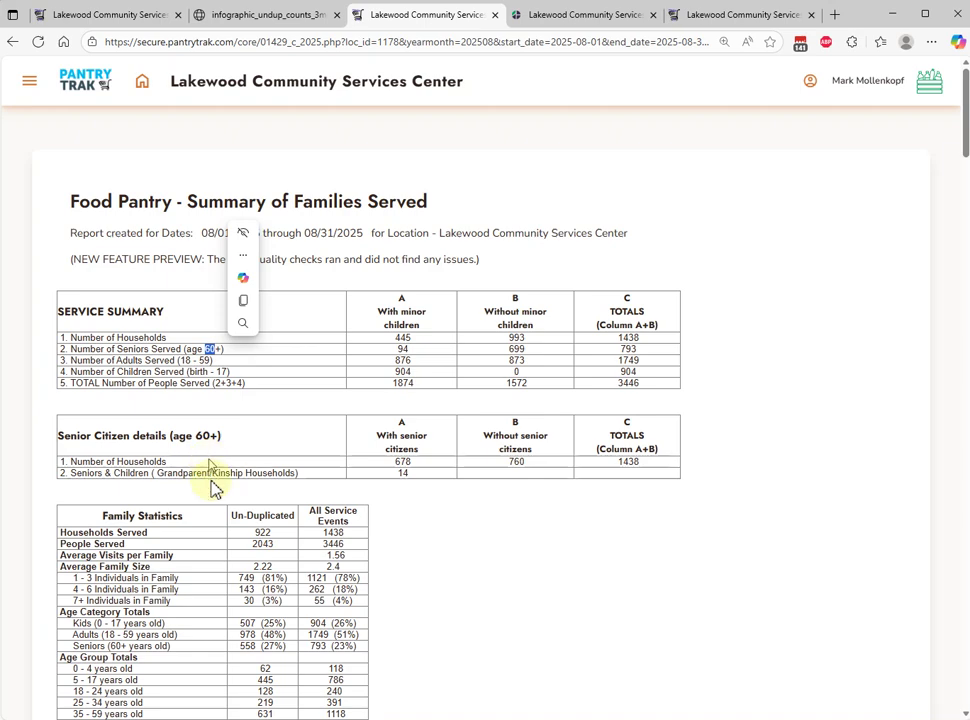
pyautogui.scroll(-3, 250, 575)
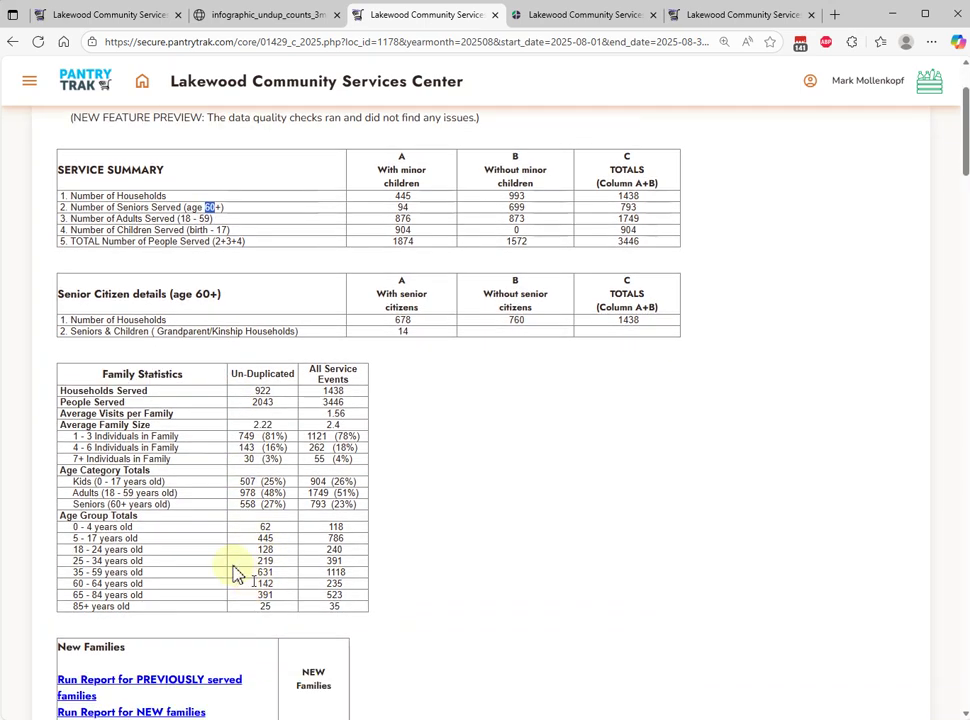
pyautogui.moveTo(121, 504); pyautogui.dragTo(183, 512)
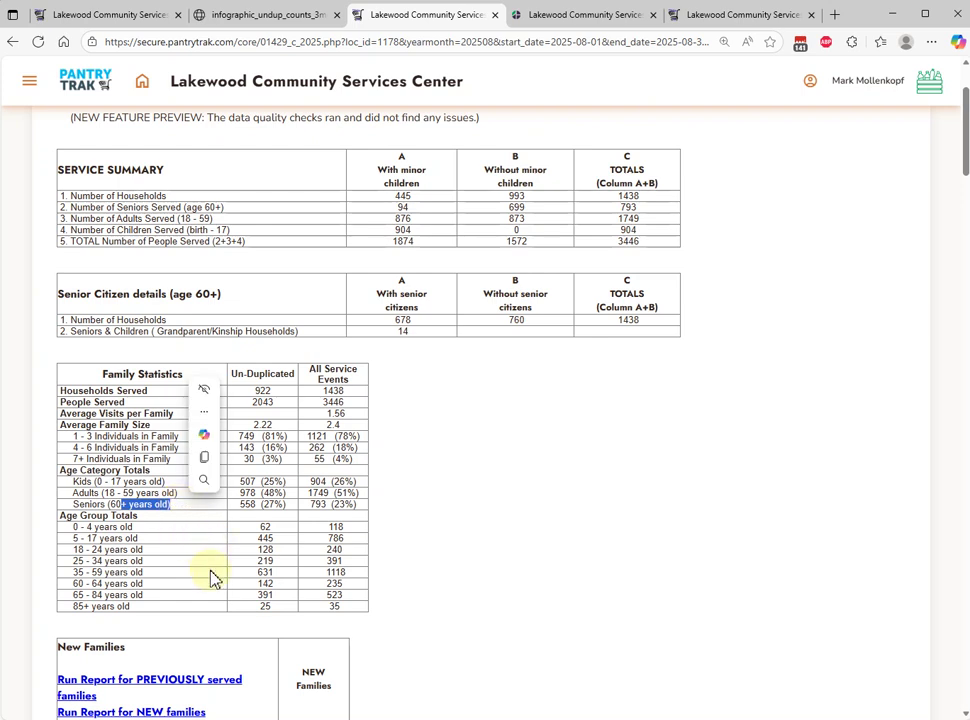
# Examine the families served, people served and meals provided for Pantry - Prepack - 3 day in the lower Service Summary table.
pyautogui.scroll(-1, 295, 585)
pyautogui.scroll(-4, 295, 585)
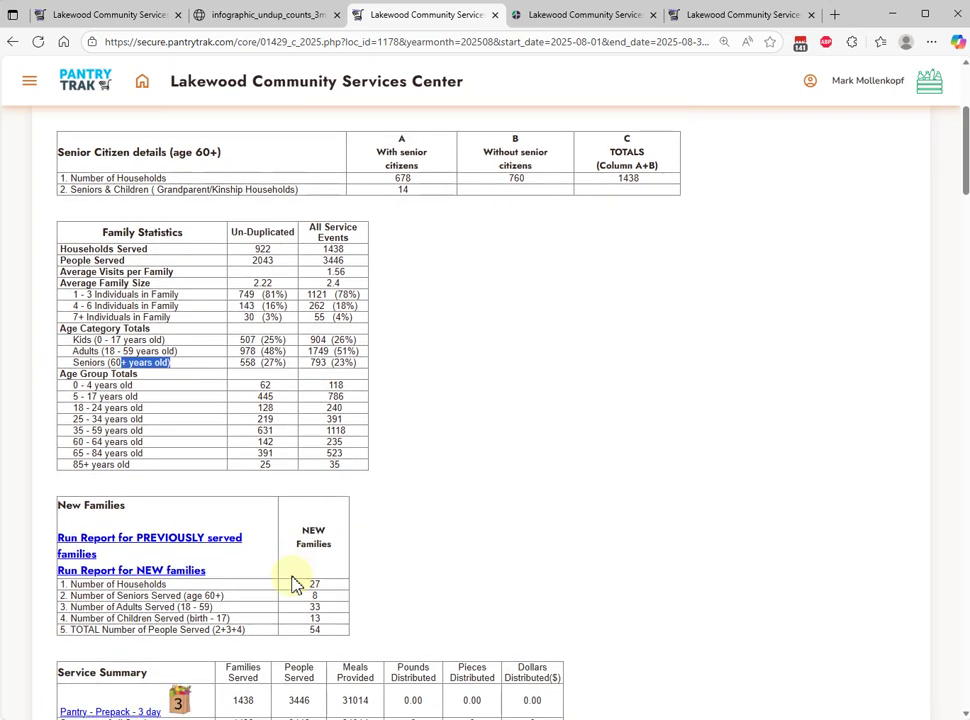
pyautogui.scroll(-2, 293, 582)
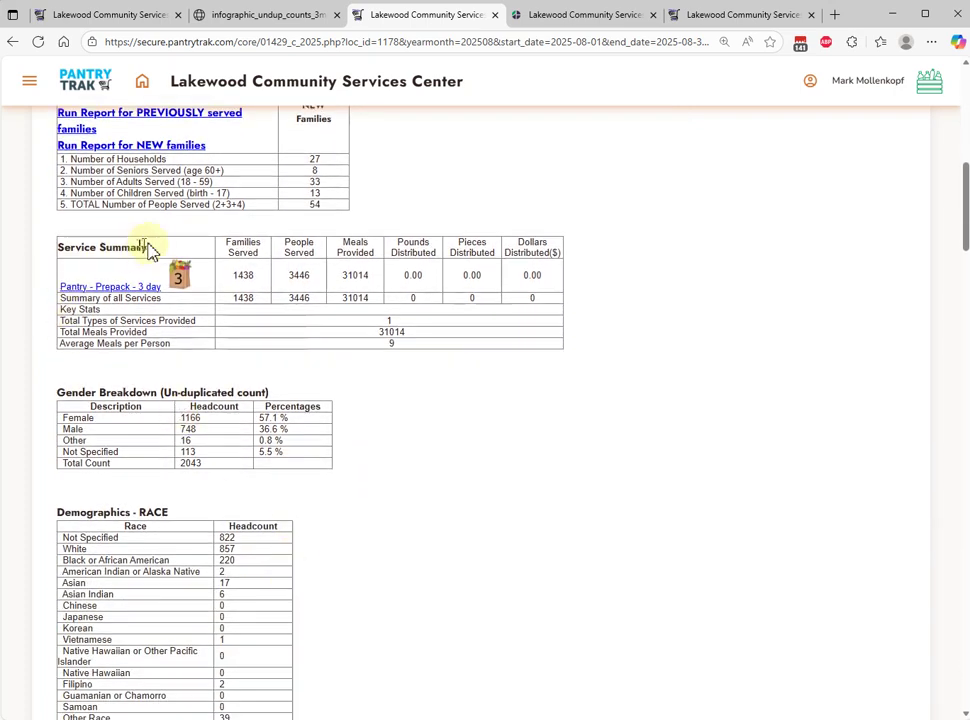
pyautogui.moveTo(149, 249); pyautogui.dragTo(80, 258)
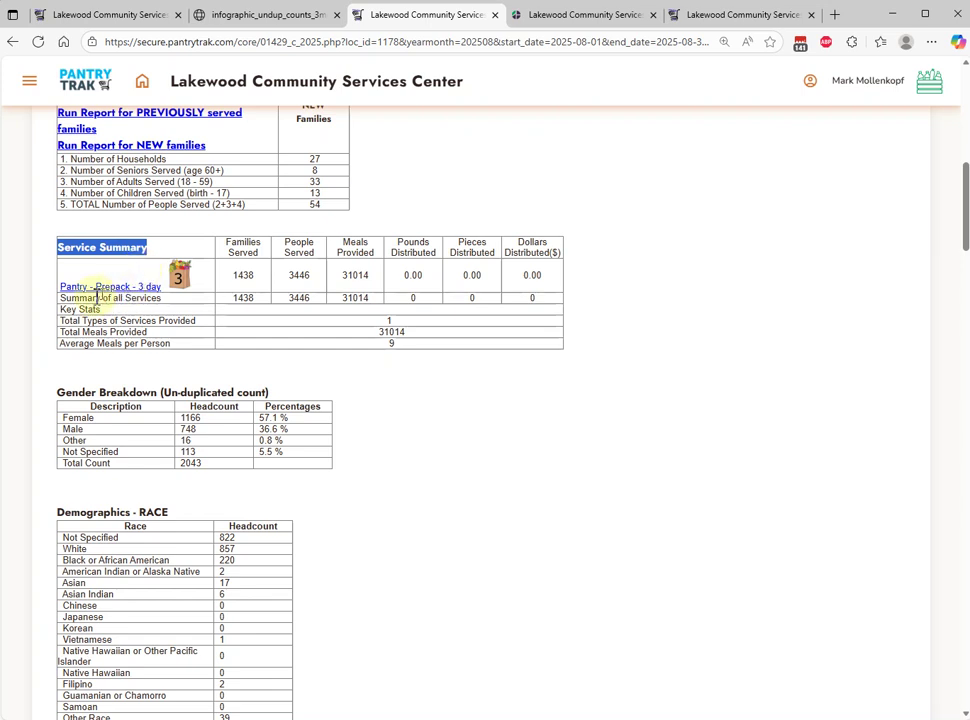
pyautogui.doubleClick(233, 276)
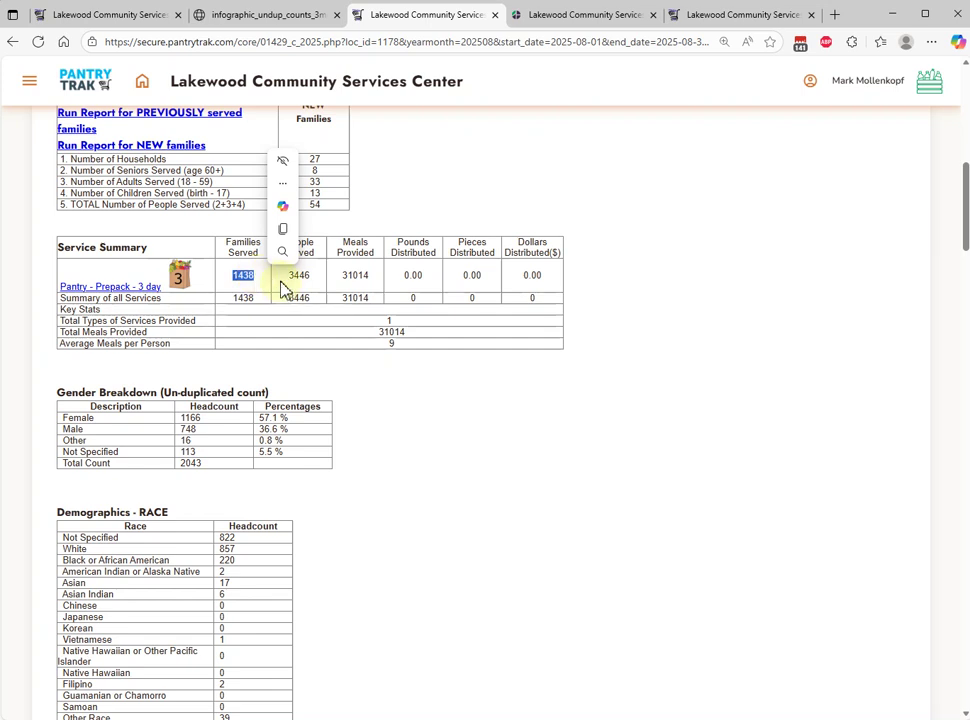
pyautogui.doubleClick(300, 277)
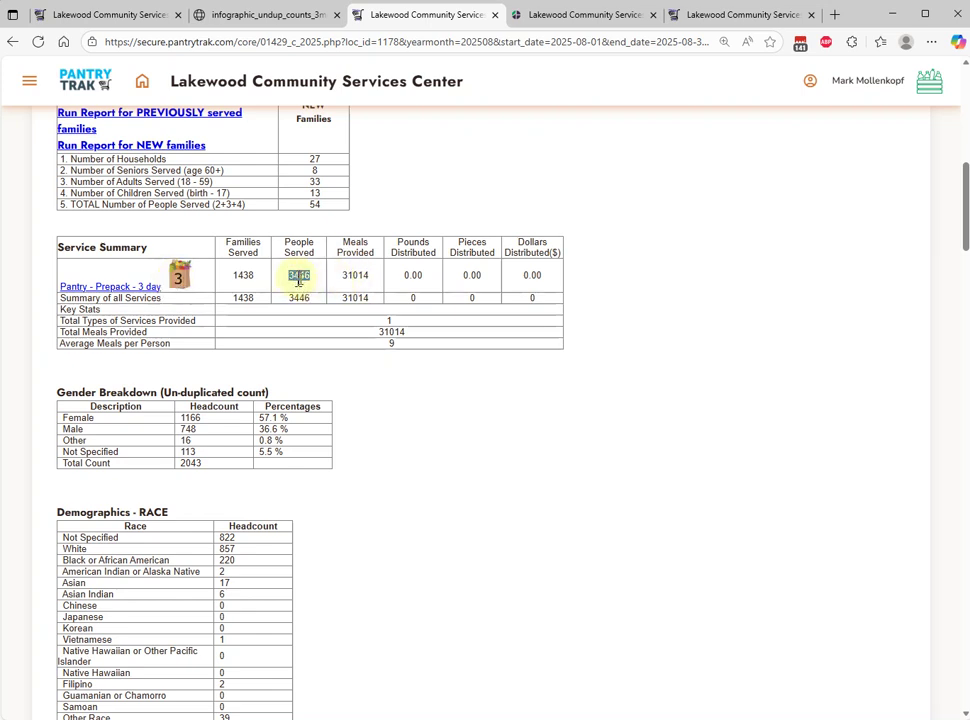
pyautogui.moveTo(302, 280); pyautogui.dragTo(375, 285)
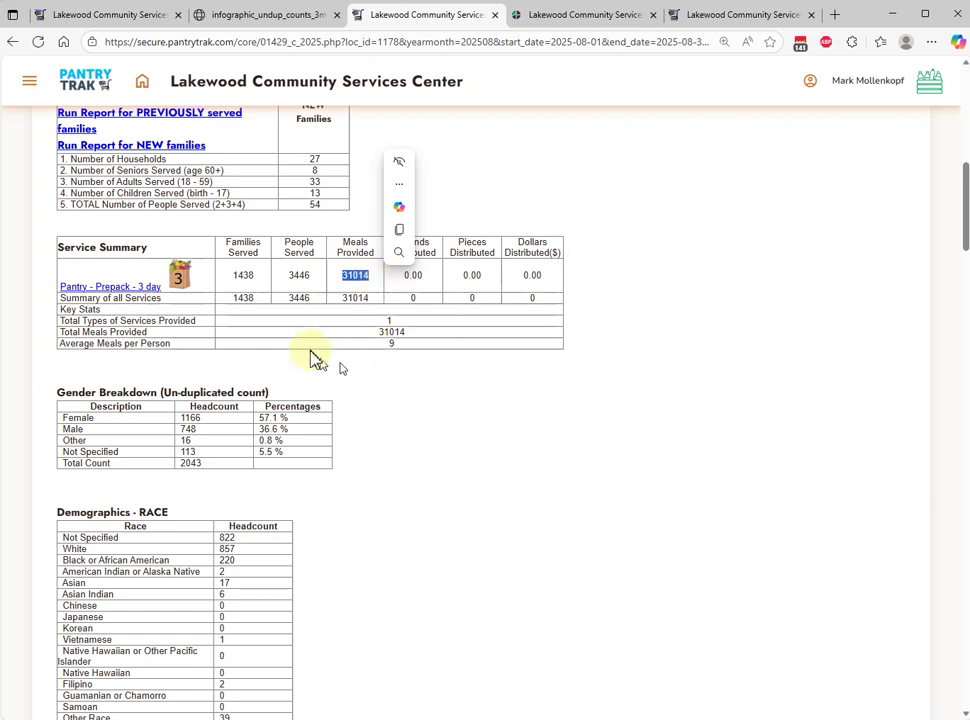
pyautogui.scroll(-2, 333, 425)
pyautogui.scroll(10, 333, 427)
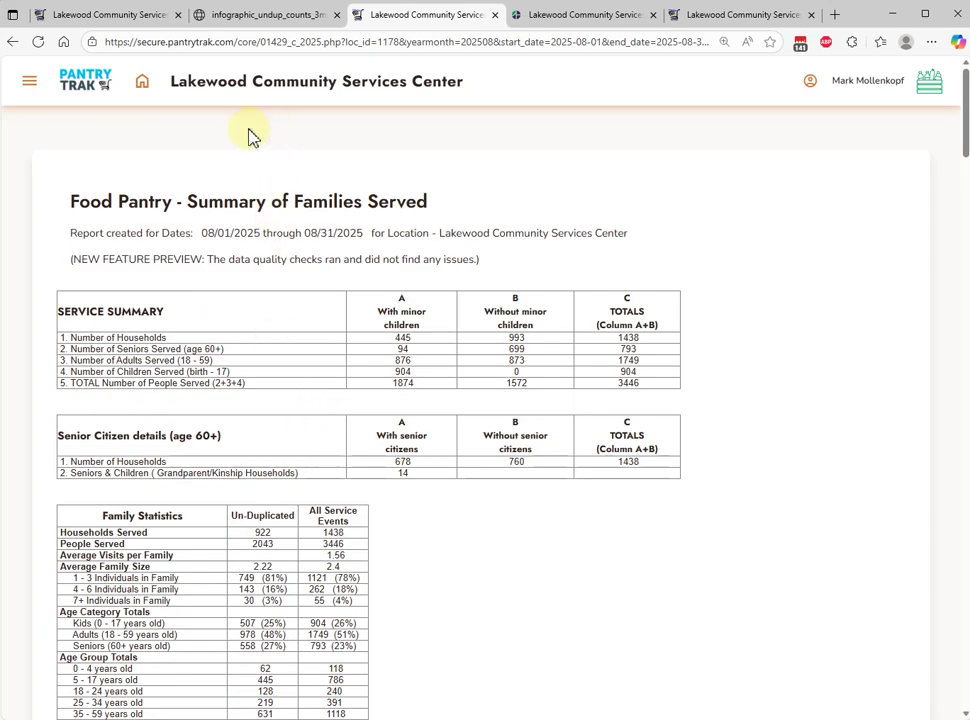